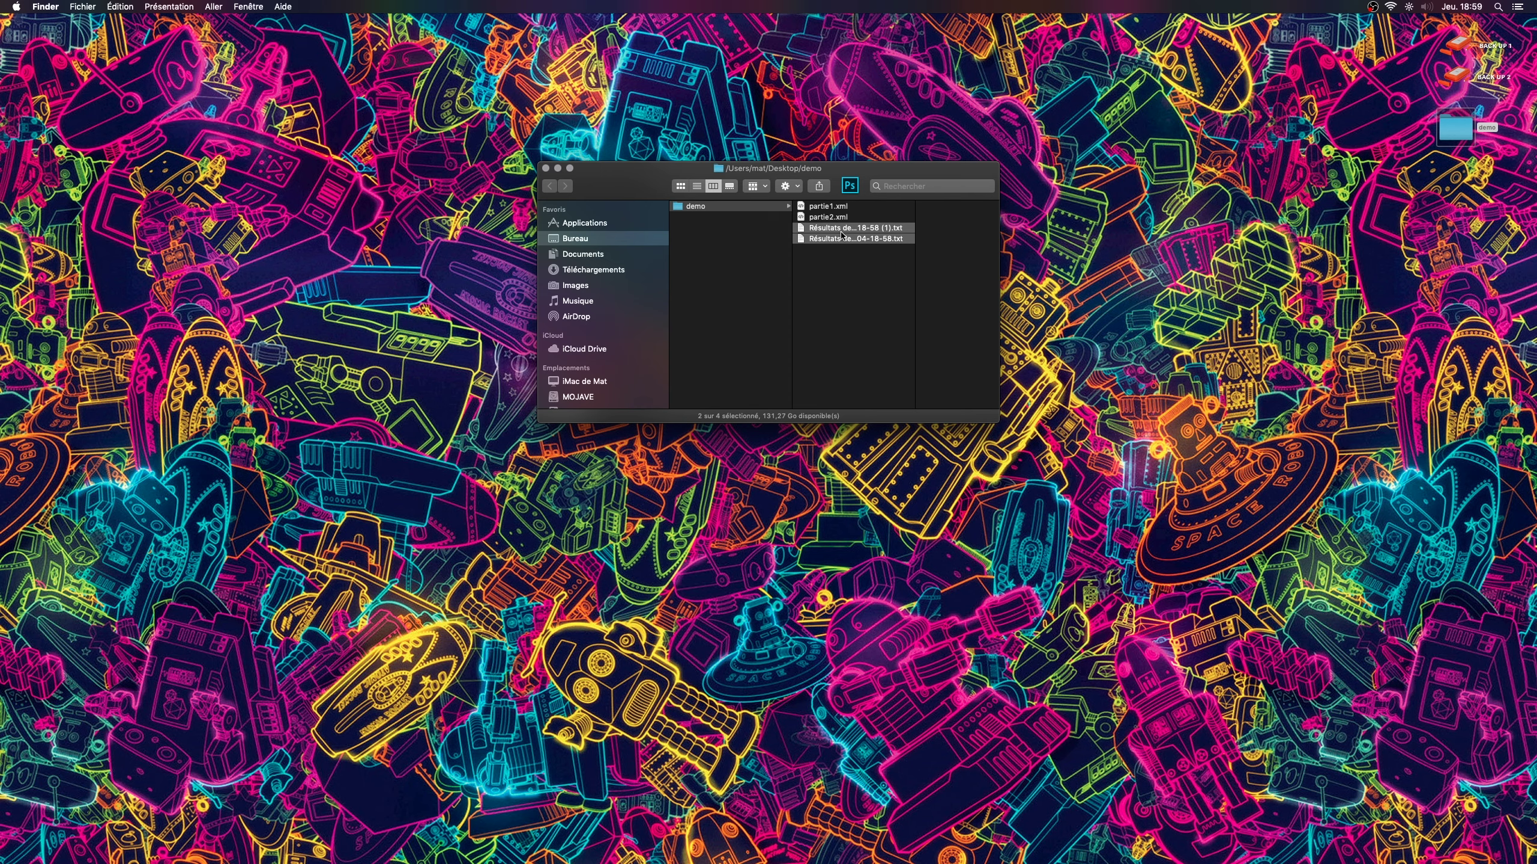
Delete the two Résultats text files from the demo folder, and open Vordio beside the folder window
key("super+BackSpace")
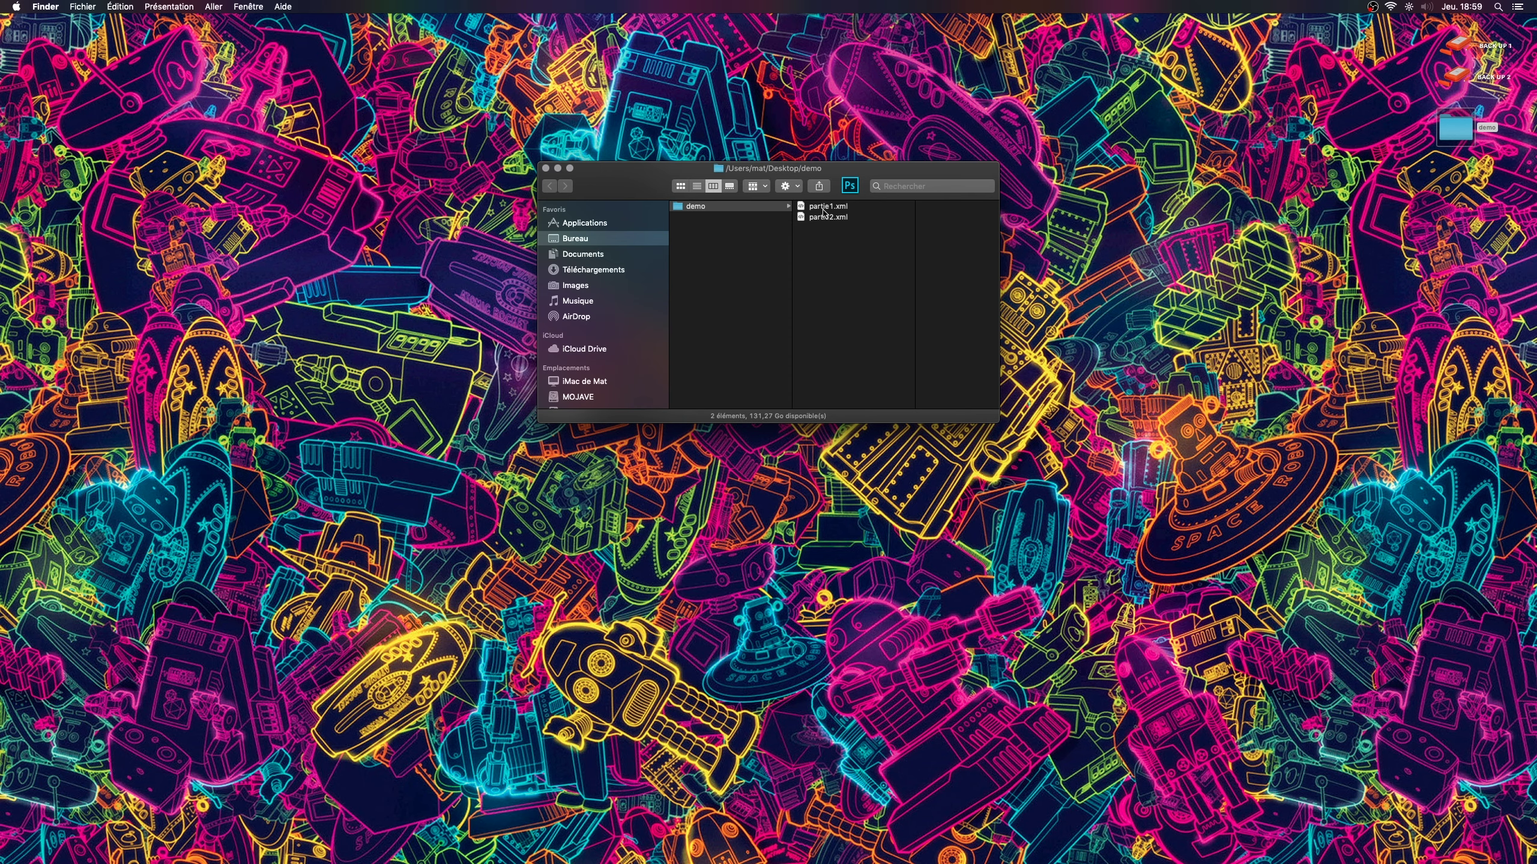
left_click(963, 847)
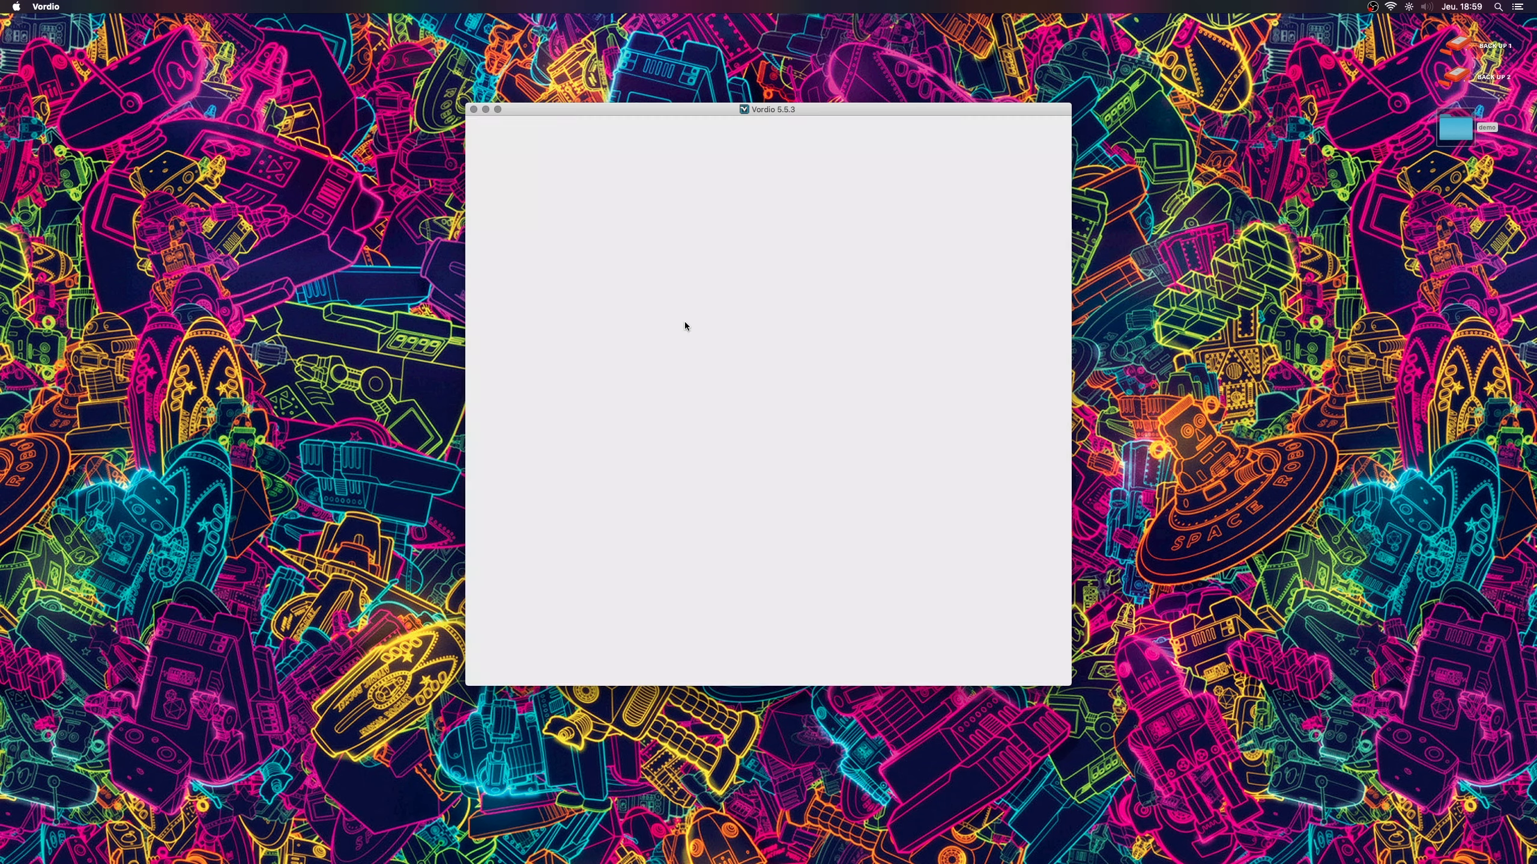
left_click_drag(592, 119, 162, 130)
left_click(734, 175)
left_click_drag(734, 174, 796, 175)
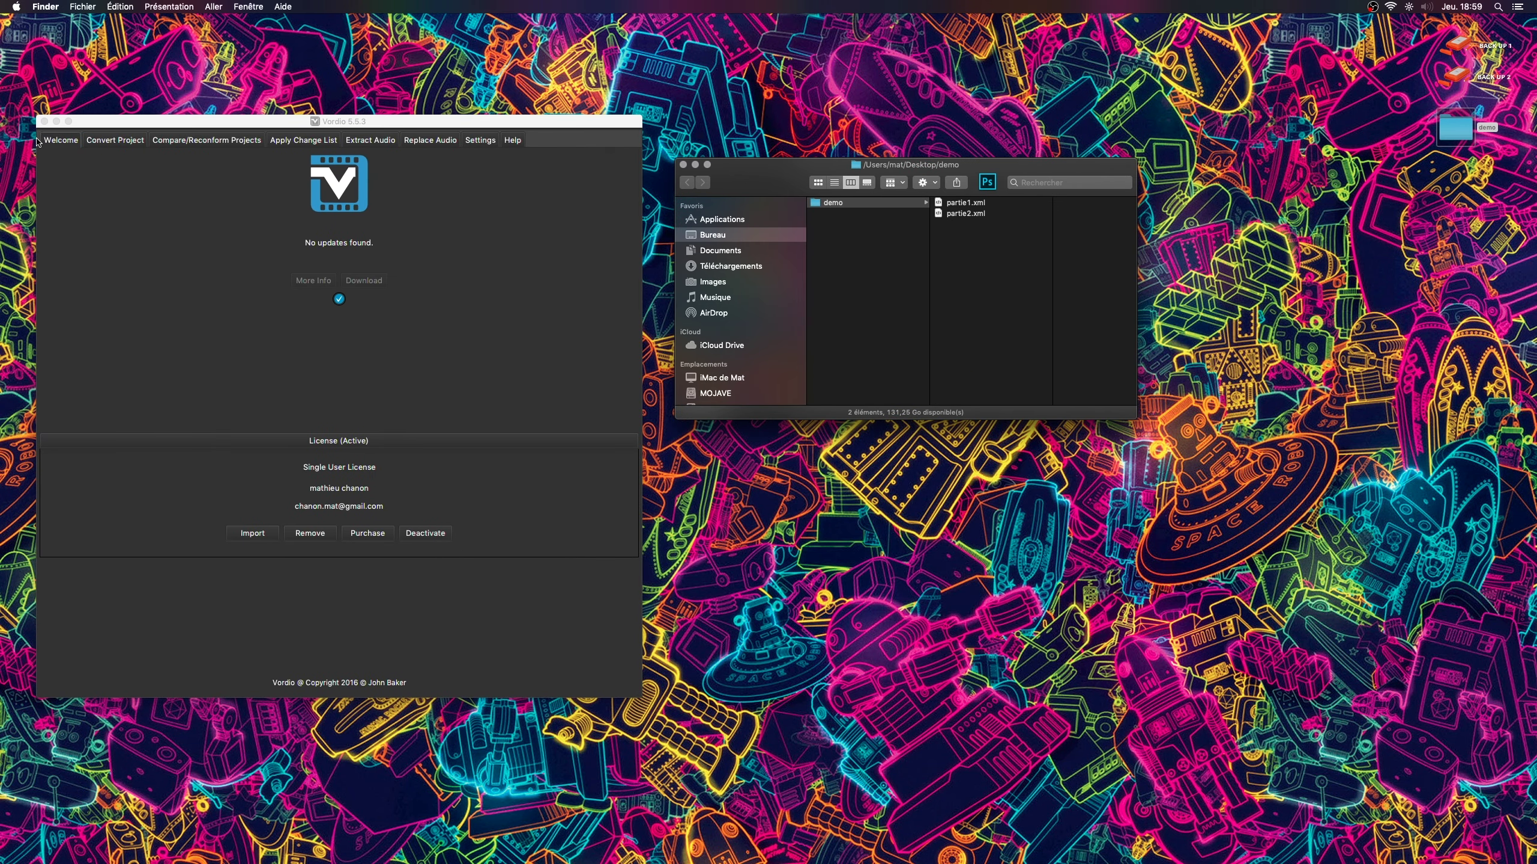
Convert partie1.xml and partie2.xml one after the other into REAPER projects (.RPP) in the demo folder
left_click(115, 140)
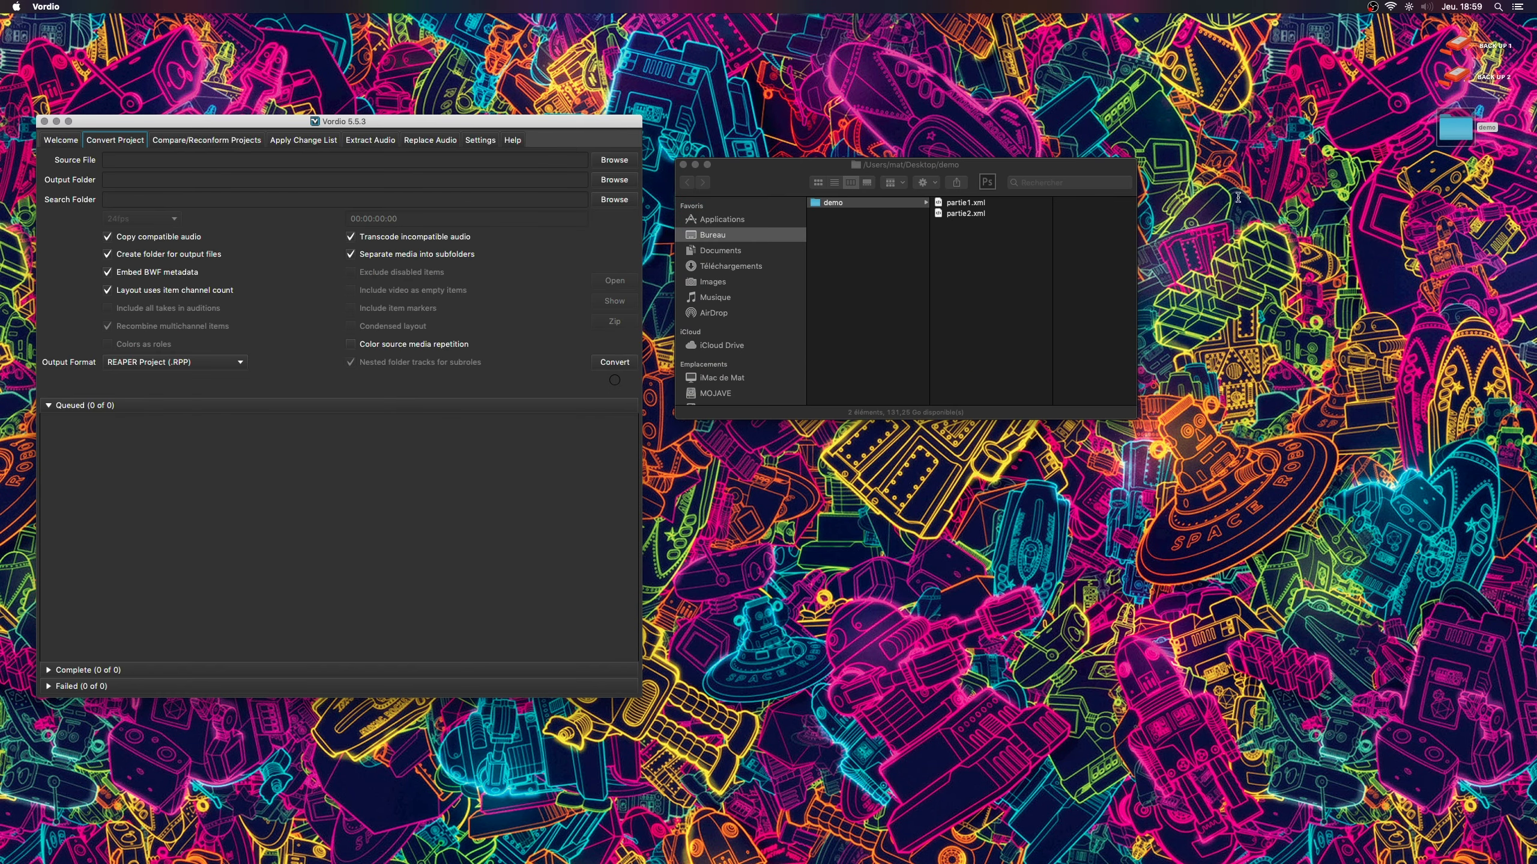
left_click_drag(941, 205, 291, 185)
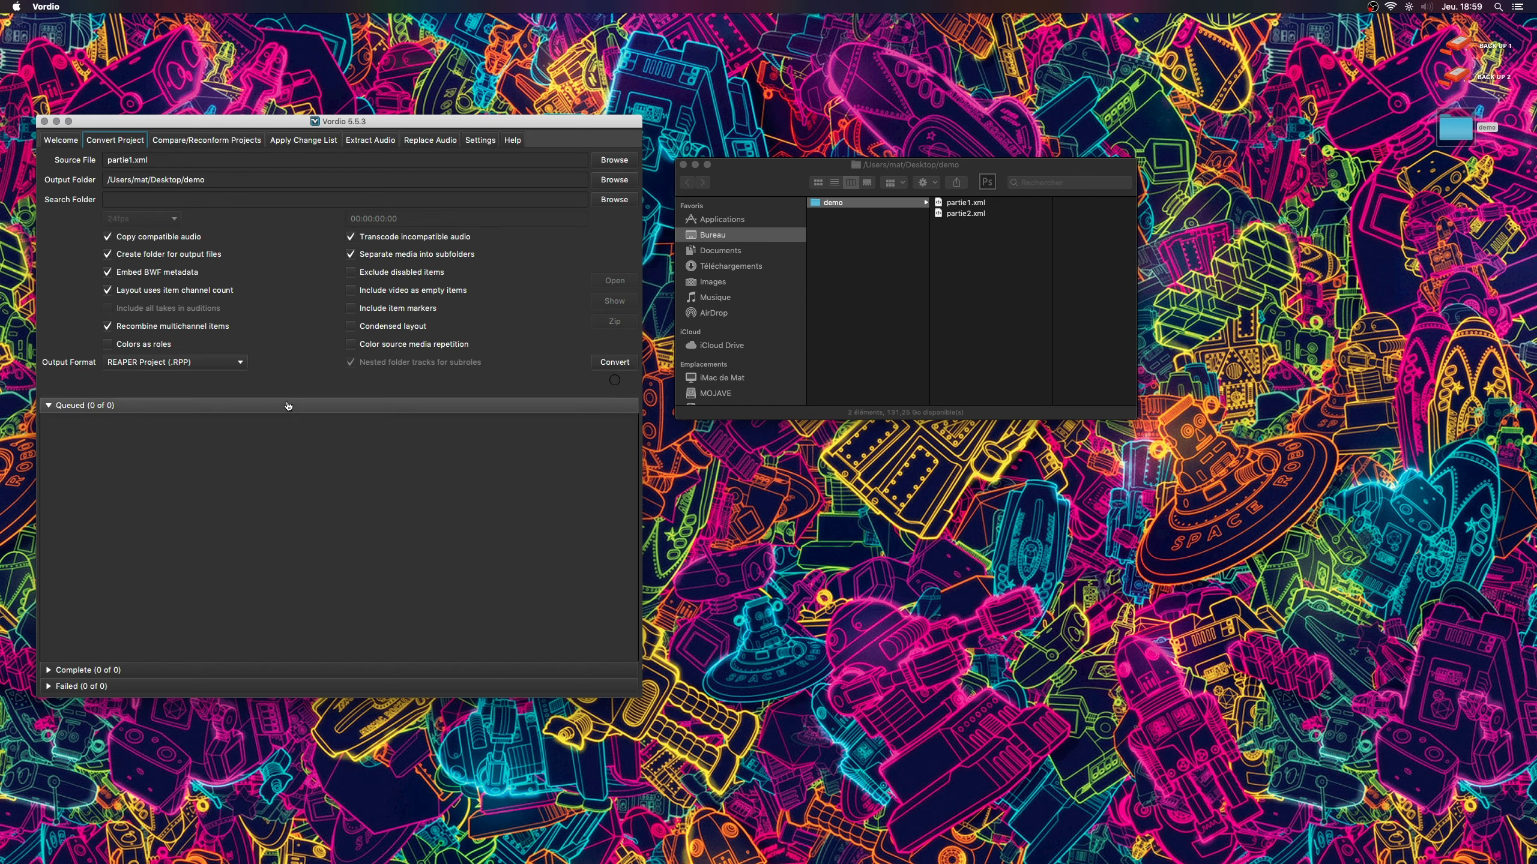
left_click(612, 364)
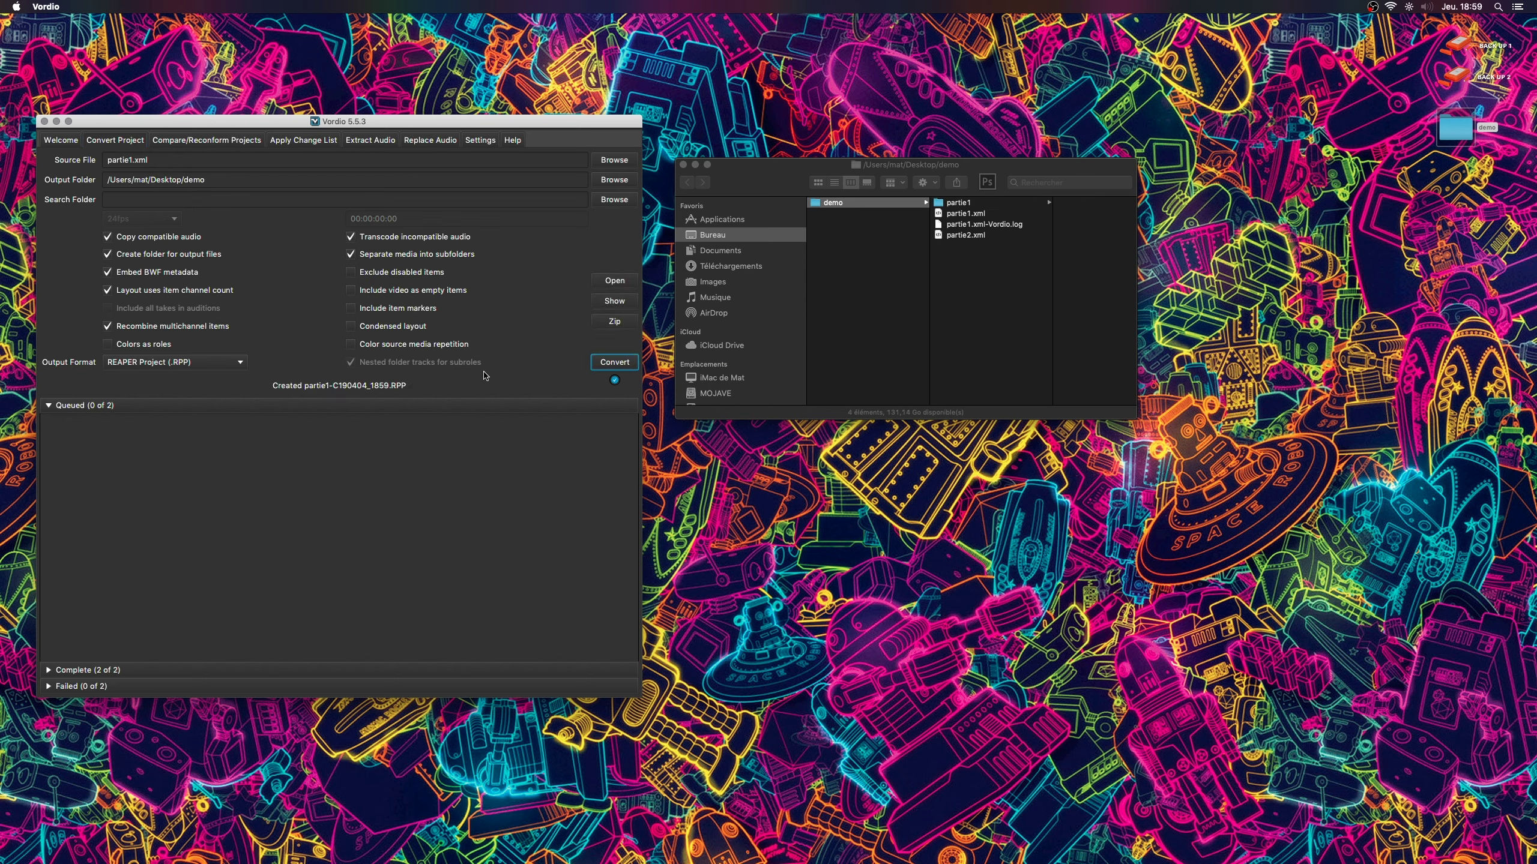
left_click_drag(943, 237, 140, 168)
left_click(612, 363)
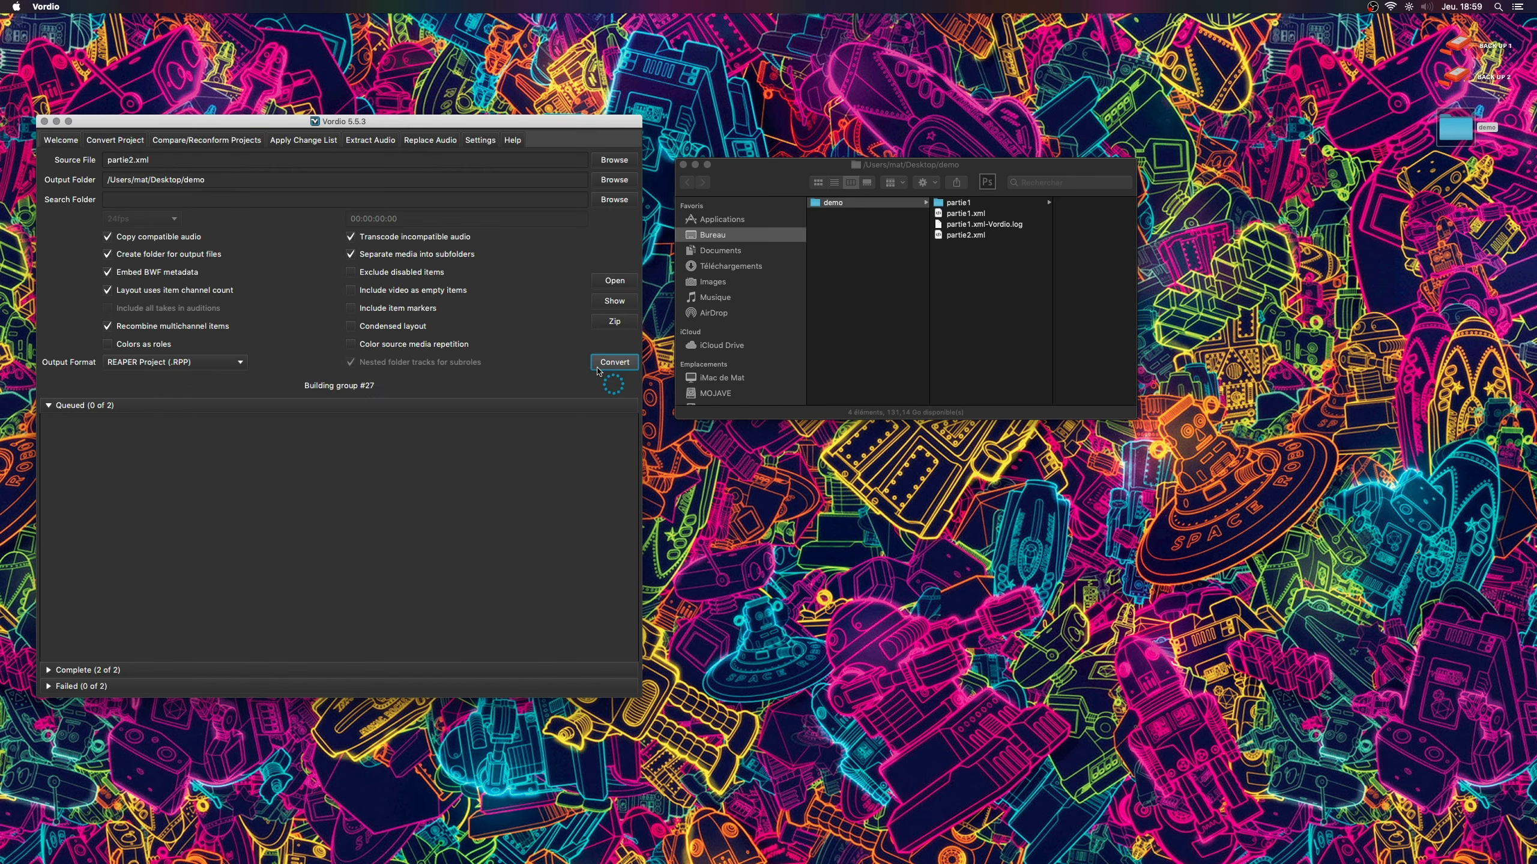
Open the converted partie1 .RPP project from the demo/partie1 folder in REAPER
left_click(969, 215)
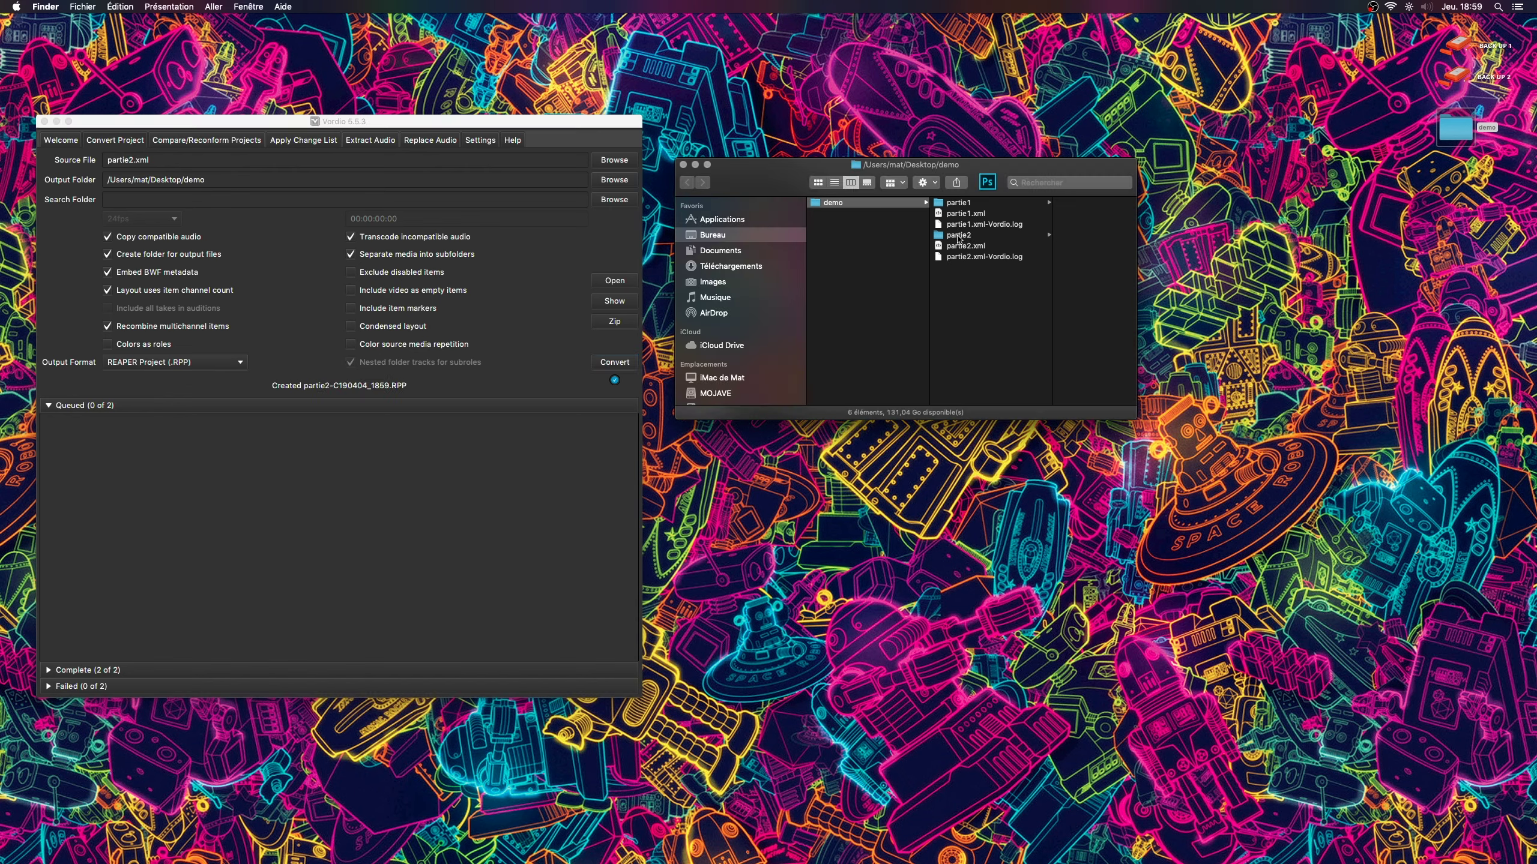
left_click(958, 203)
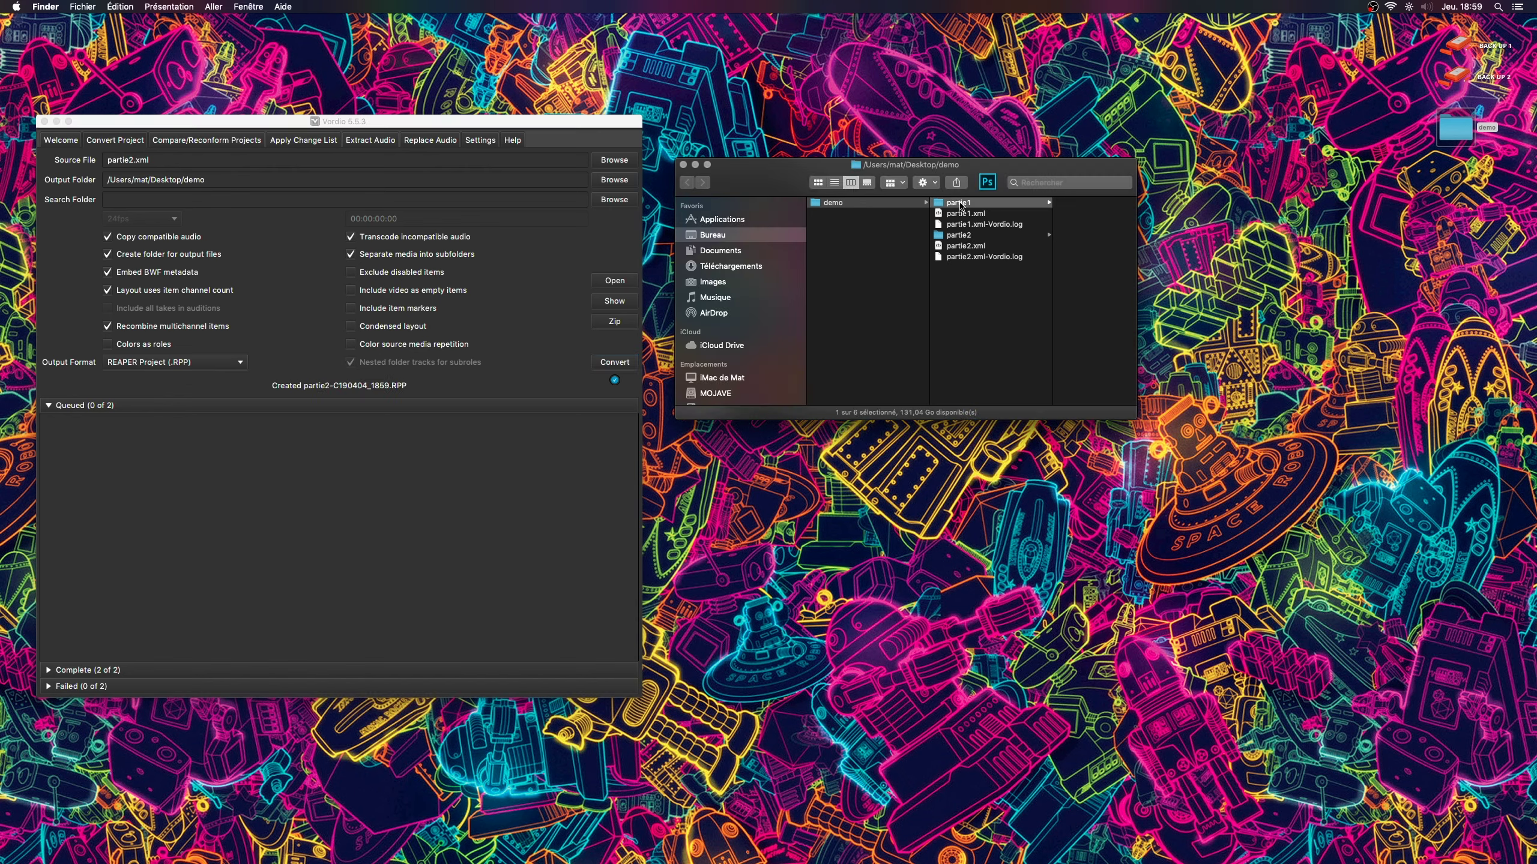
left_click(935, 236)
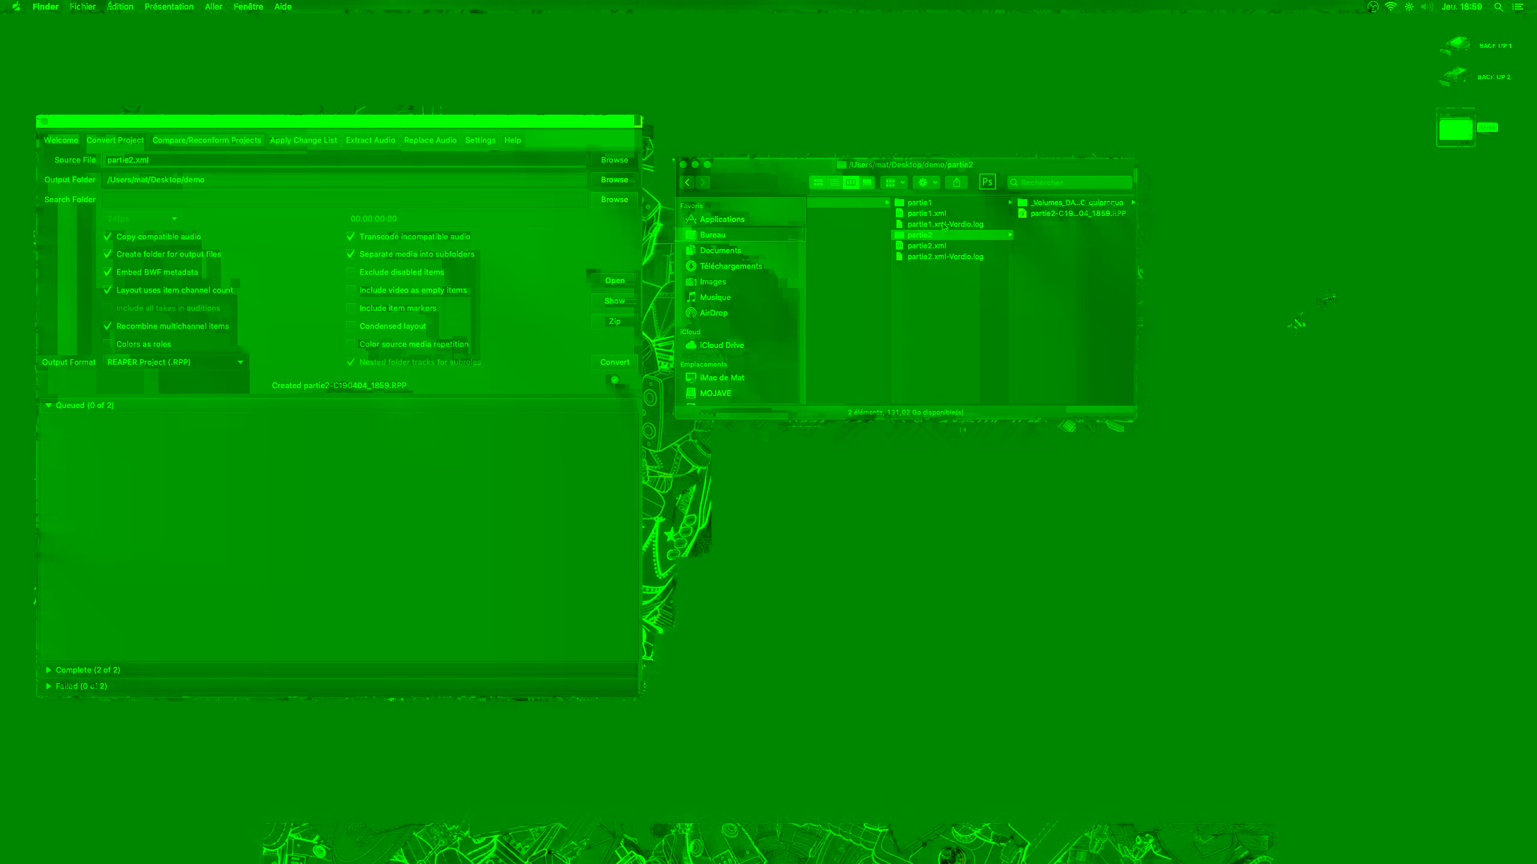
left_click(936, 204)
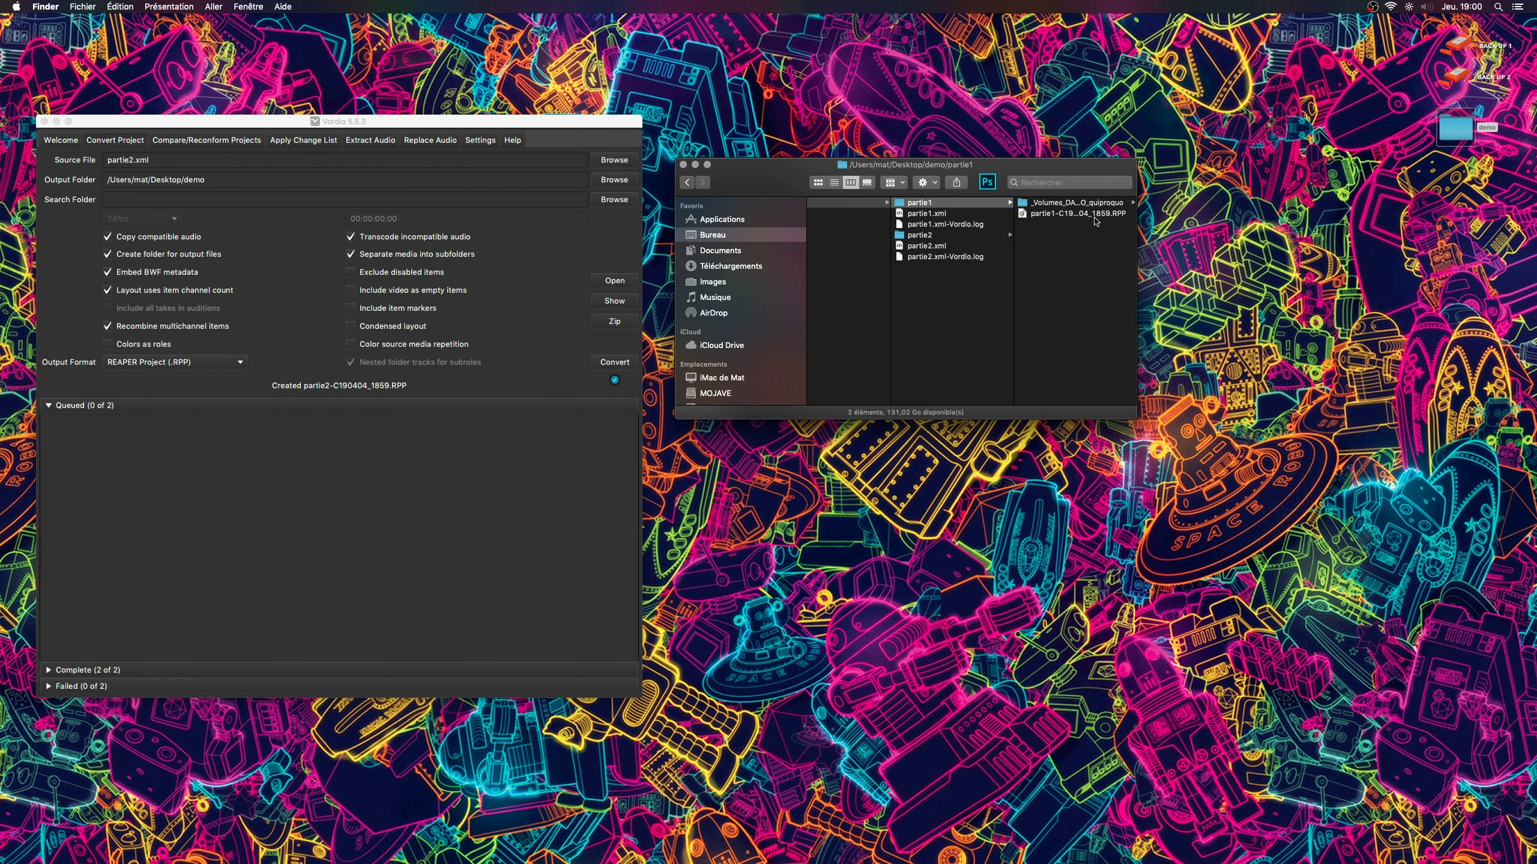
double_click(1026, 213)
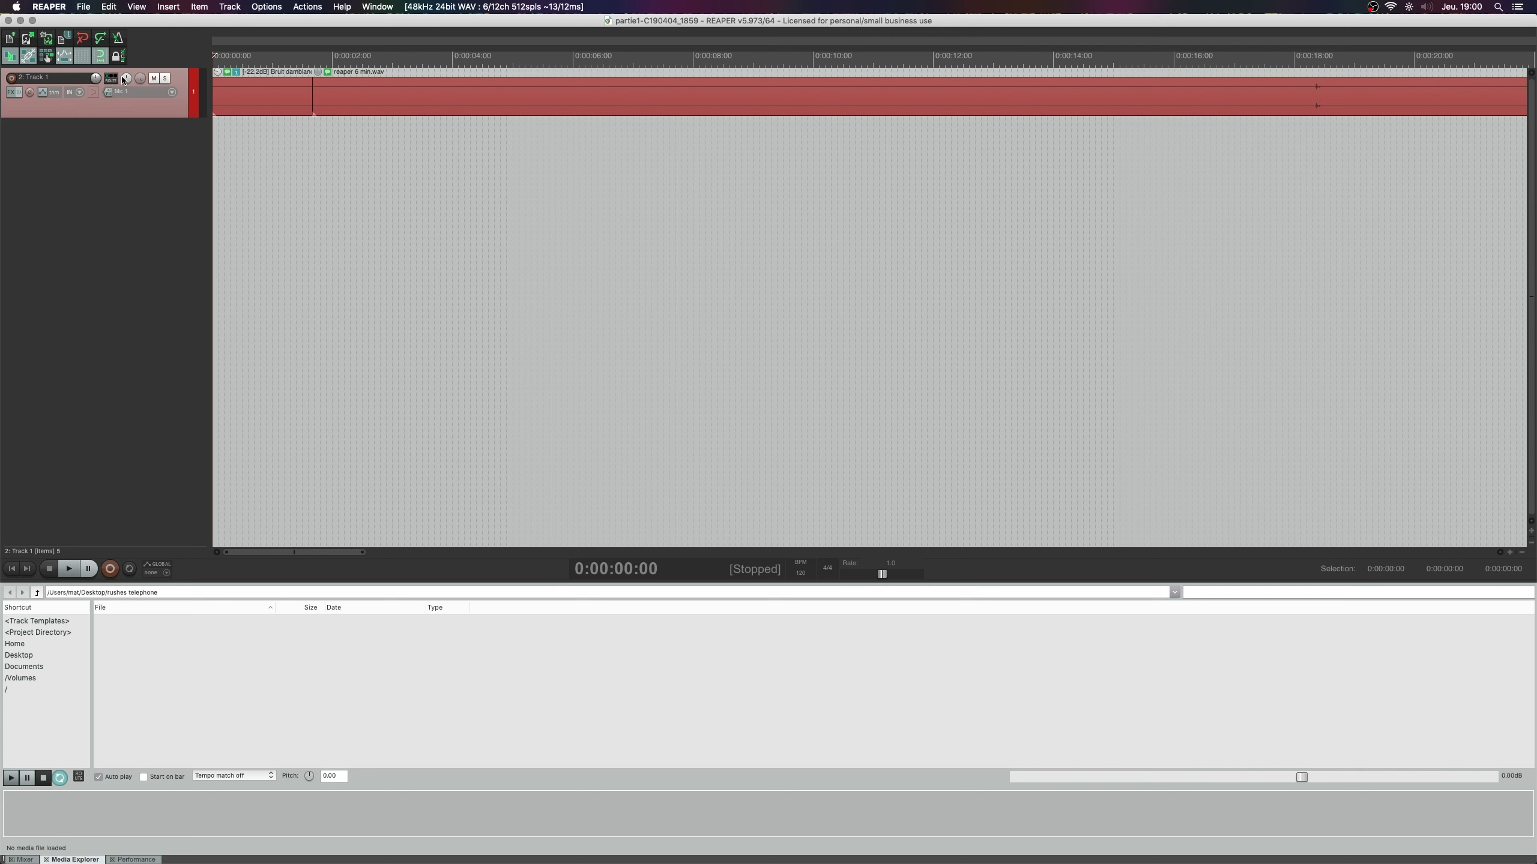
Open the converted partie2 .RPP project from the demo/partie2 folder in a second REAPER project tab
left_click(84, 8)
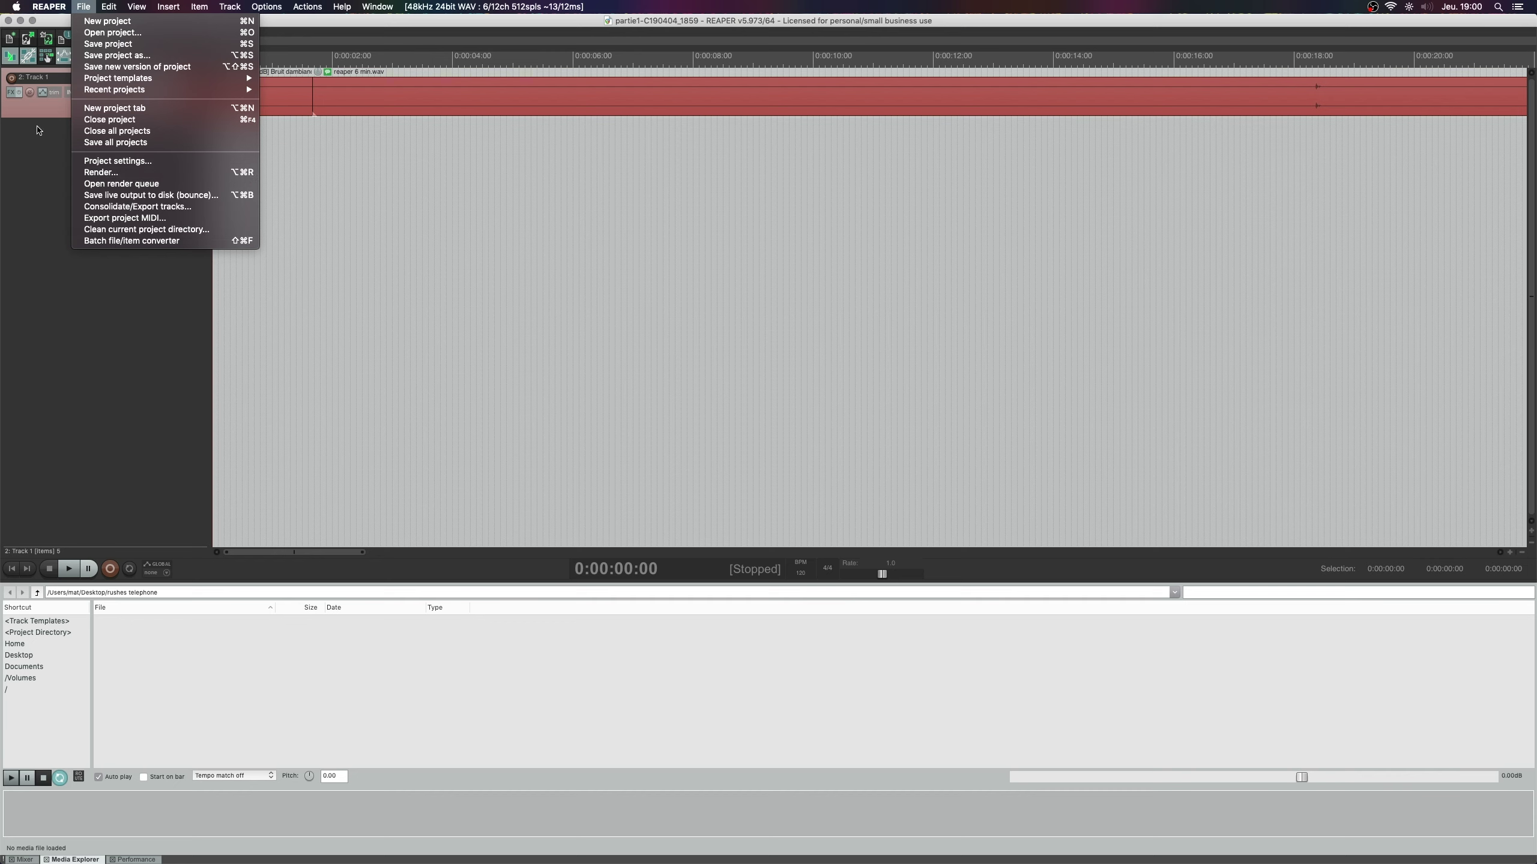
left_click(42, 172)
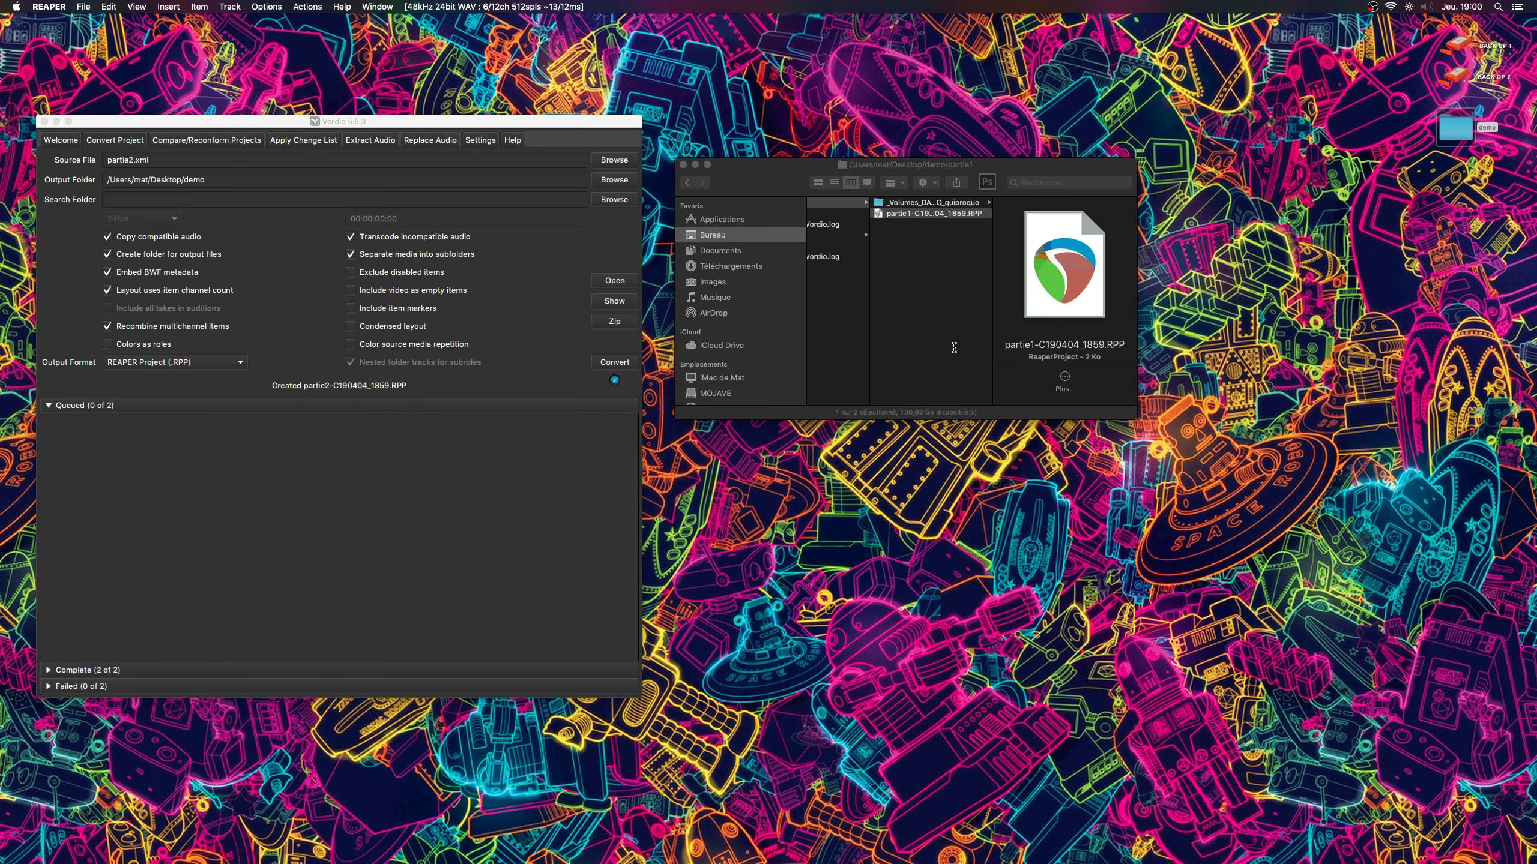
scroll(843, 248, "left", 3)
left_click(850, 237)
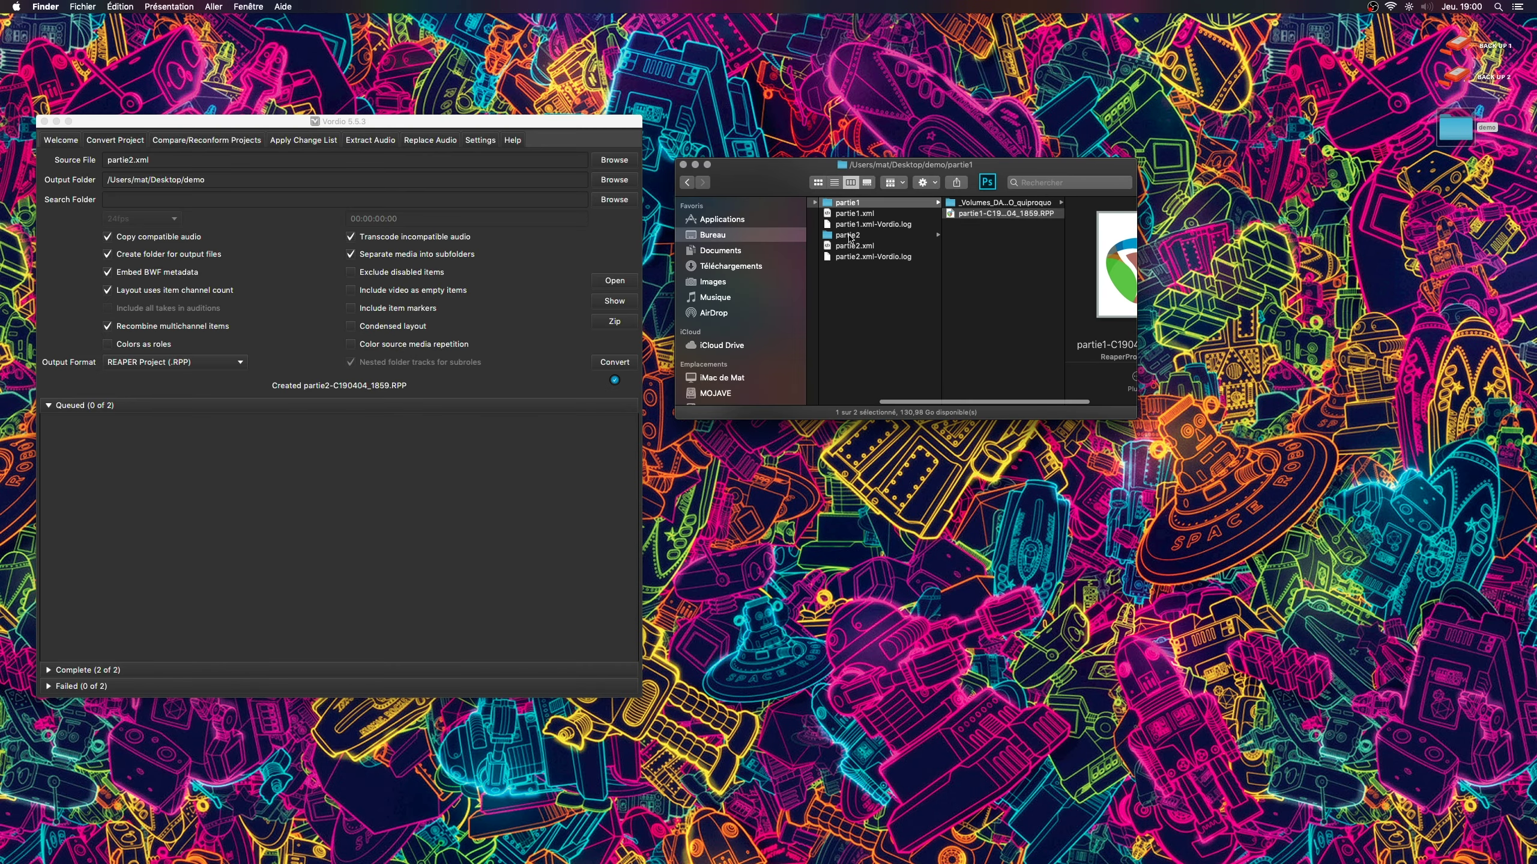
left_click(849, 235)
double_click(981, 215)
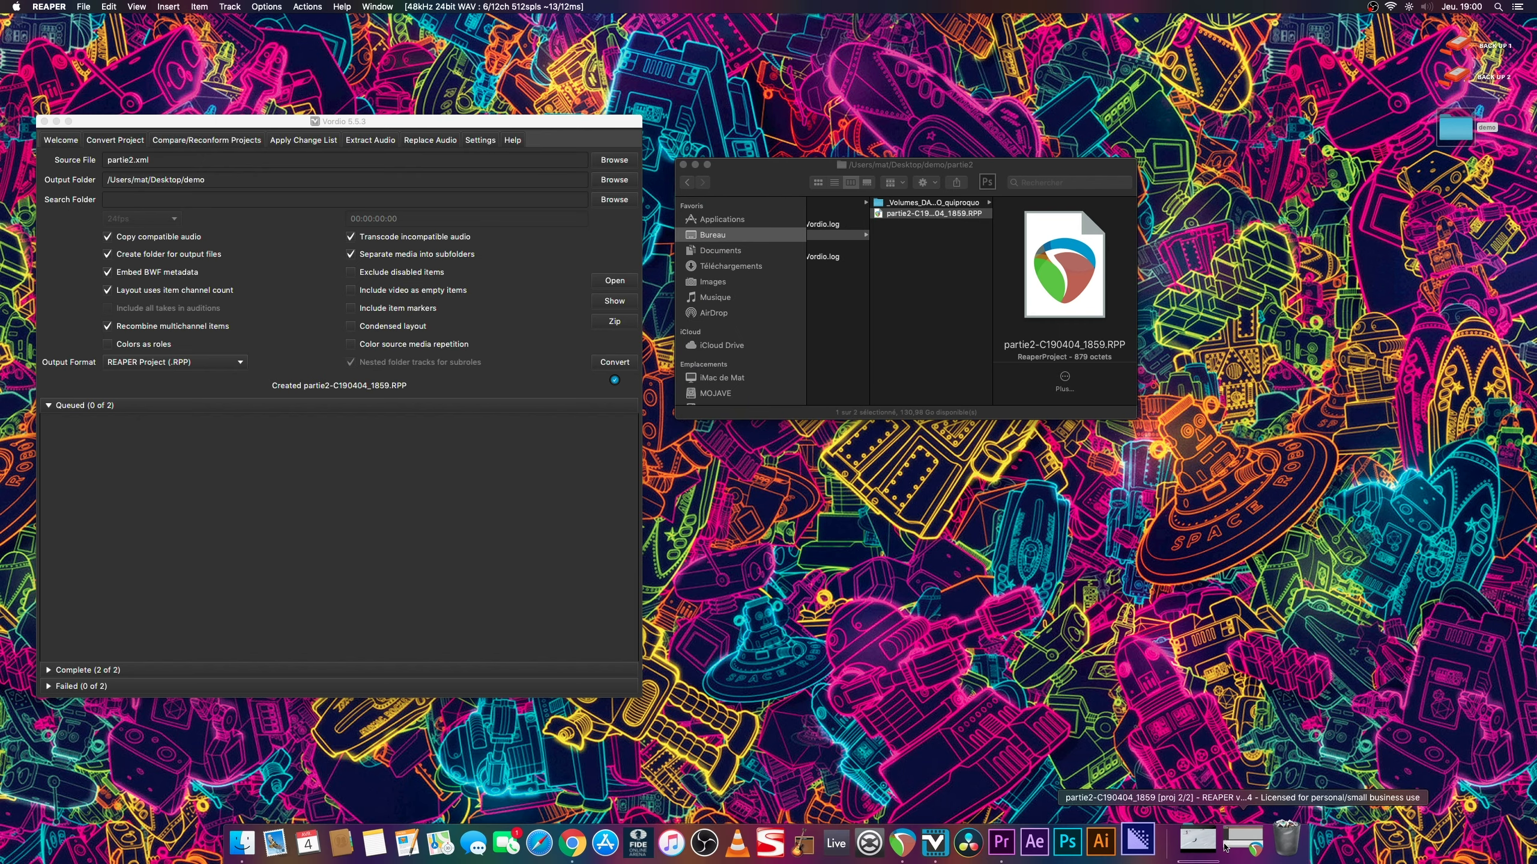
left_click(1225, 848)
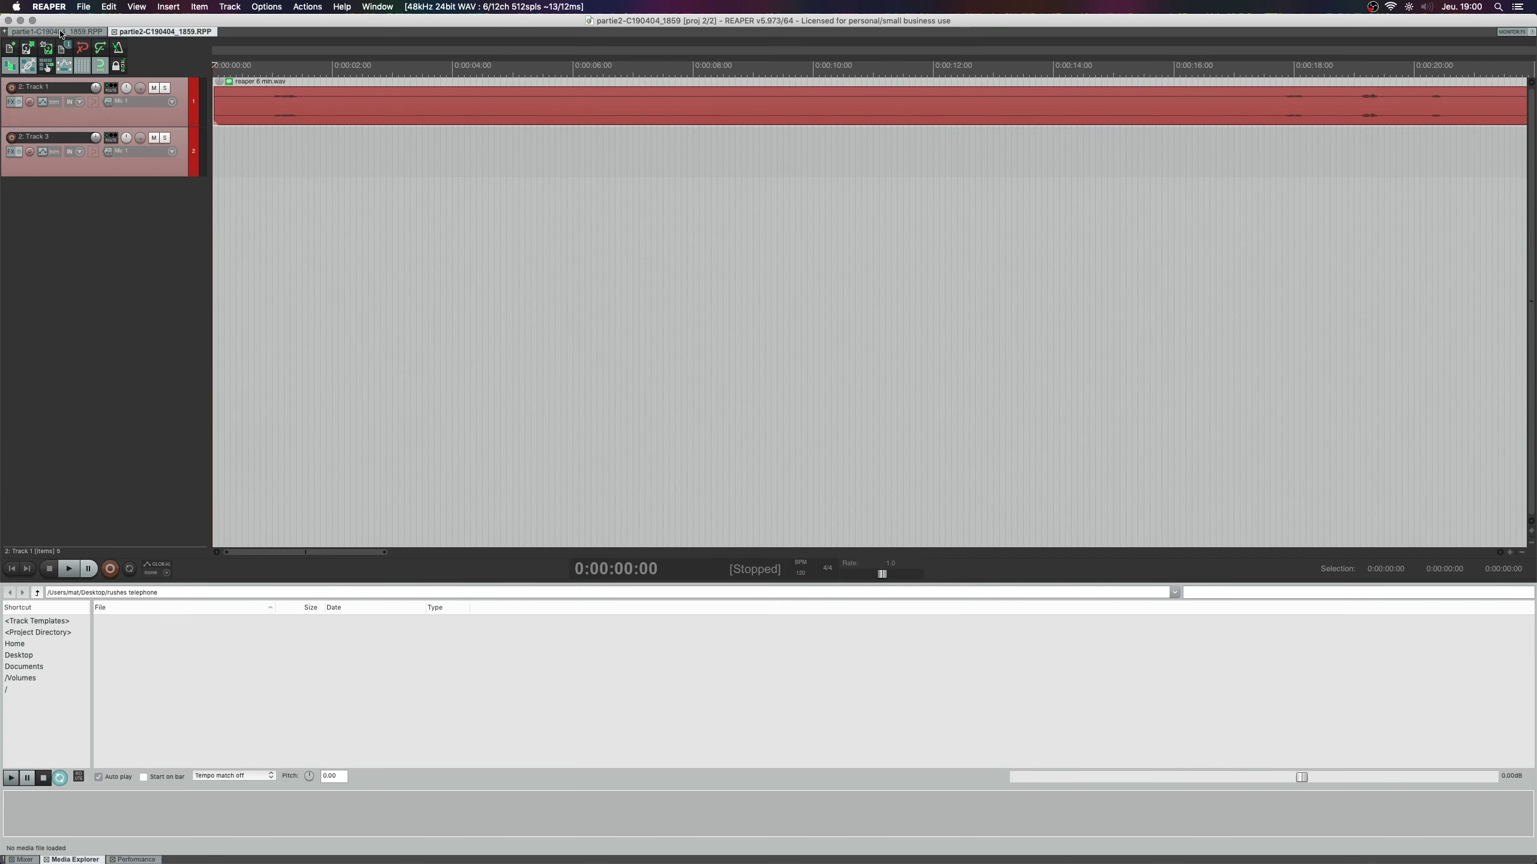
Select and copy all media items of the partie2 project, and return to the partie1 project
left_click(51, 32)
left_click(132, 30)
left_click(241, 169)
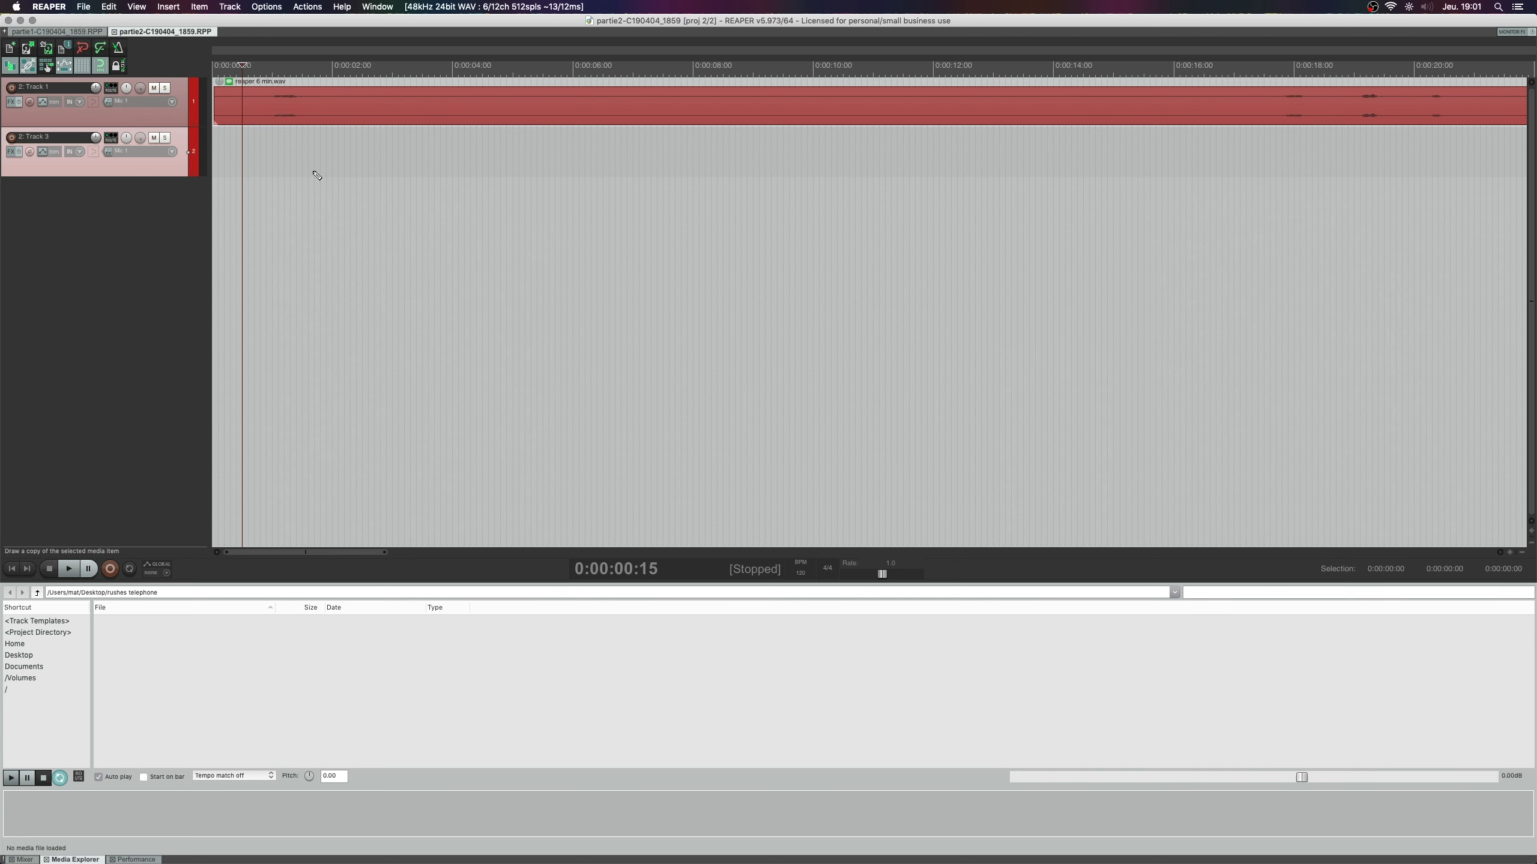
key("super+a")
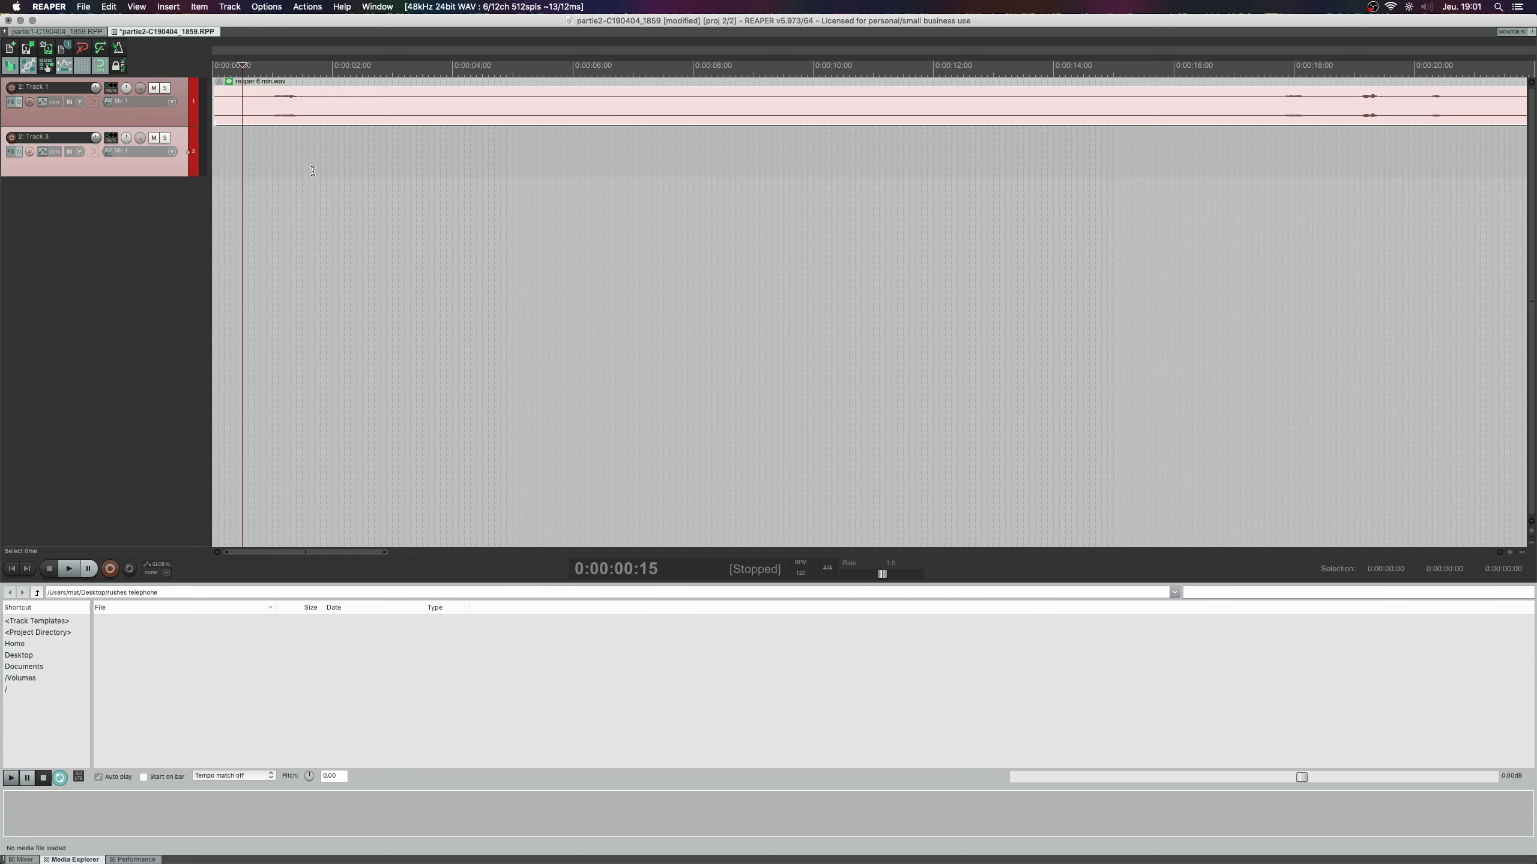
key("ctrl+Tab")
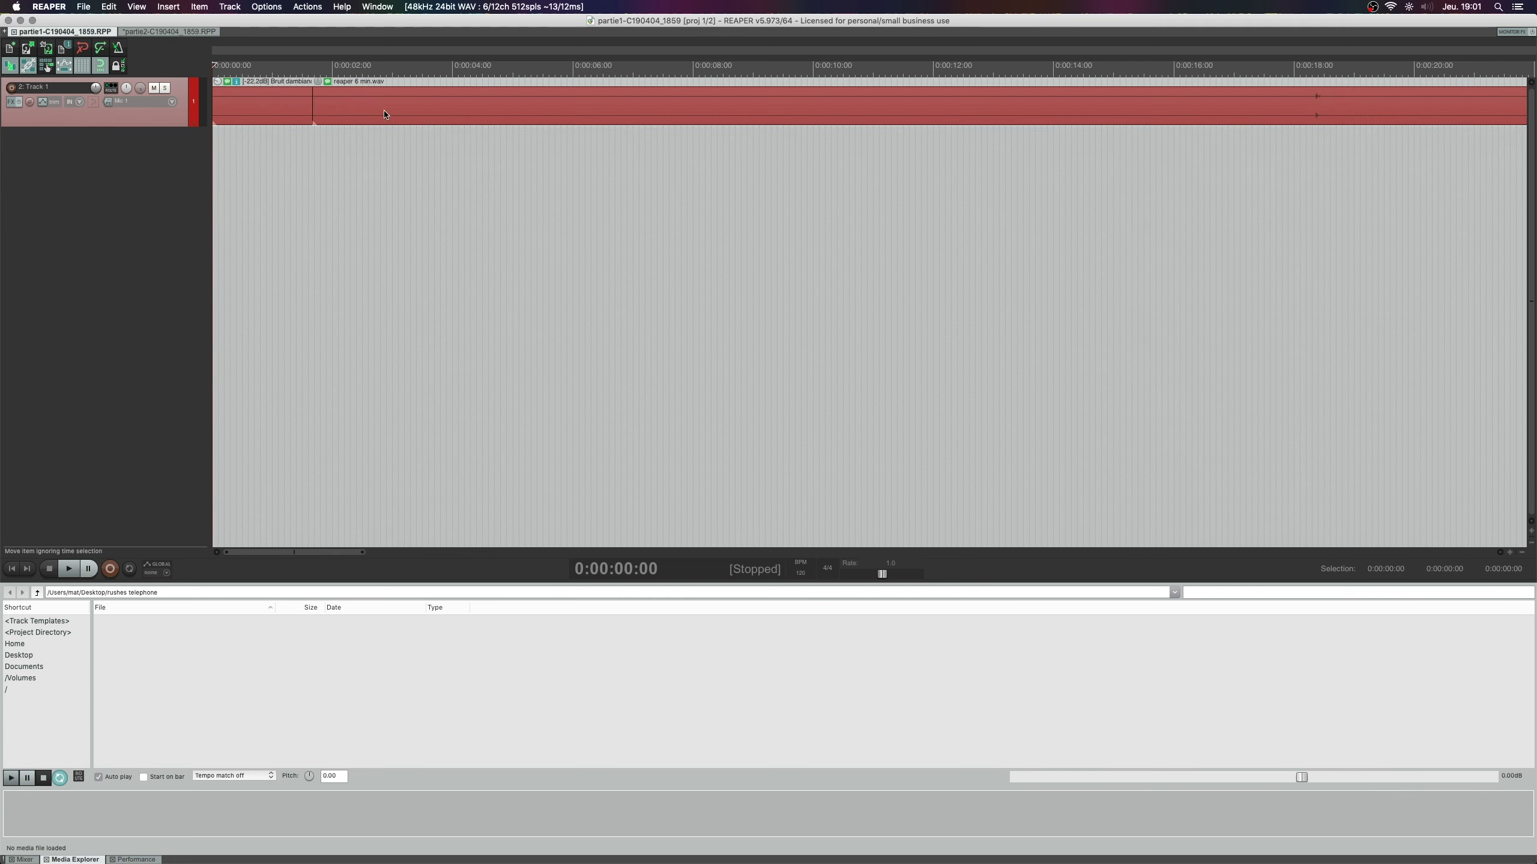
Move the edit cursor to the end of the partie1 project and turn off the grid lines
scroll(868, 144, "down", 10)
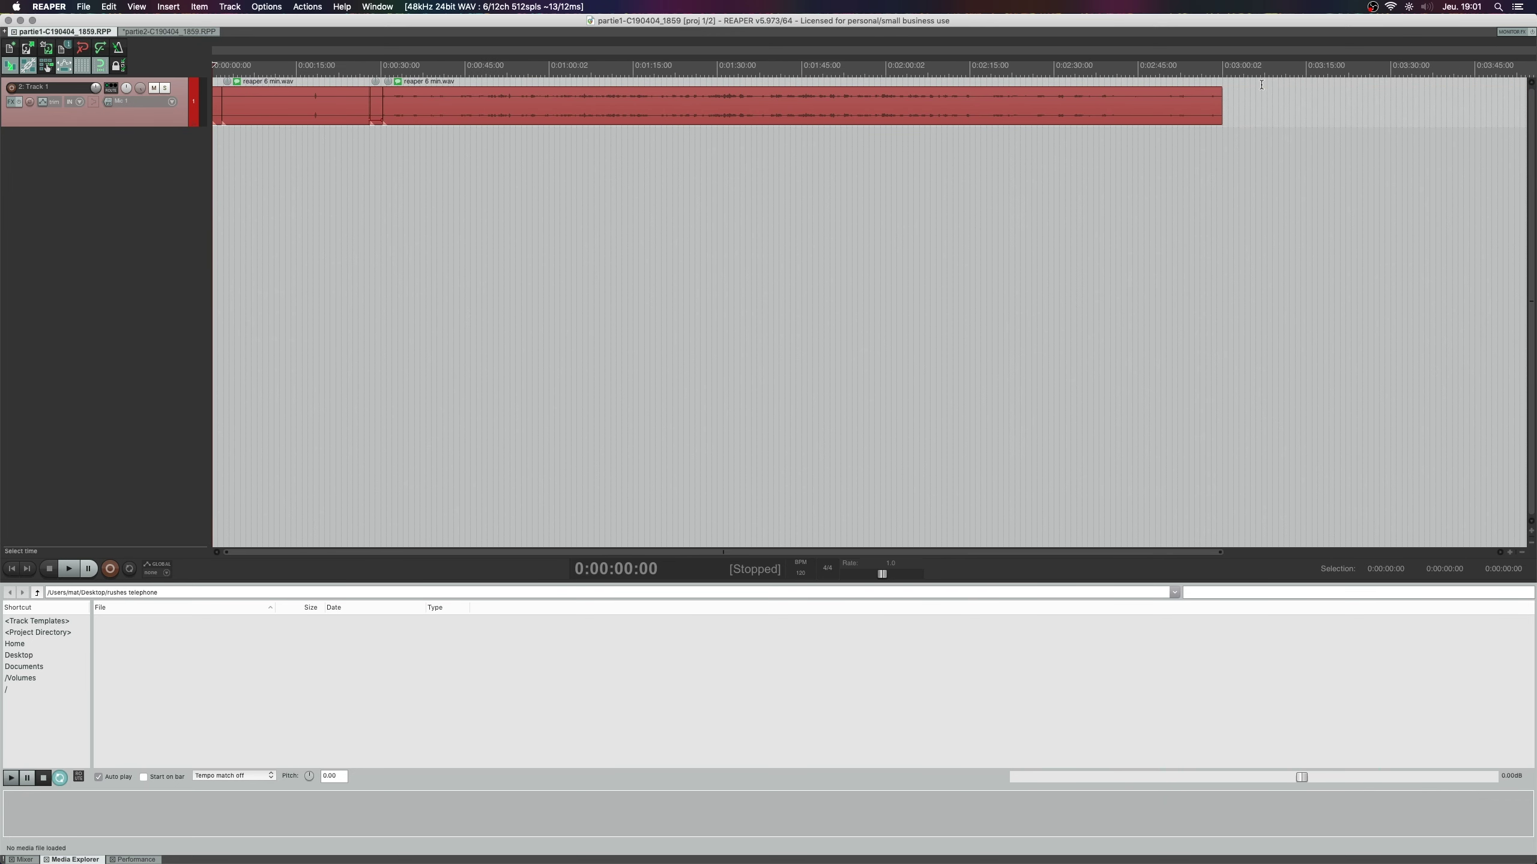
key("End")
left_click(81, 65)
scroll(1026, 127, "up", 10)
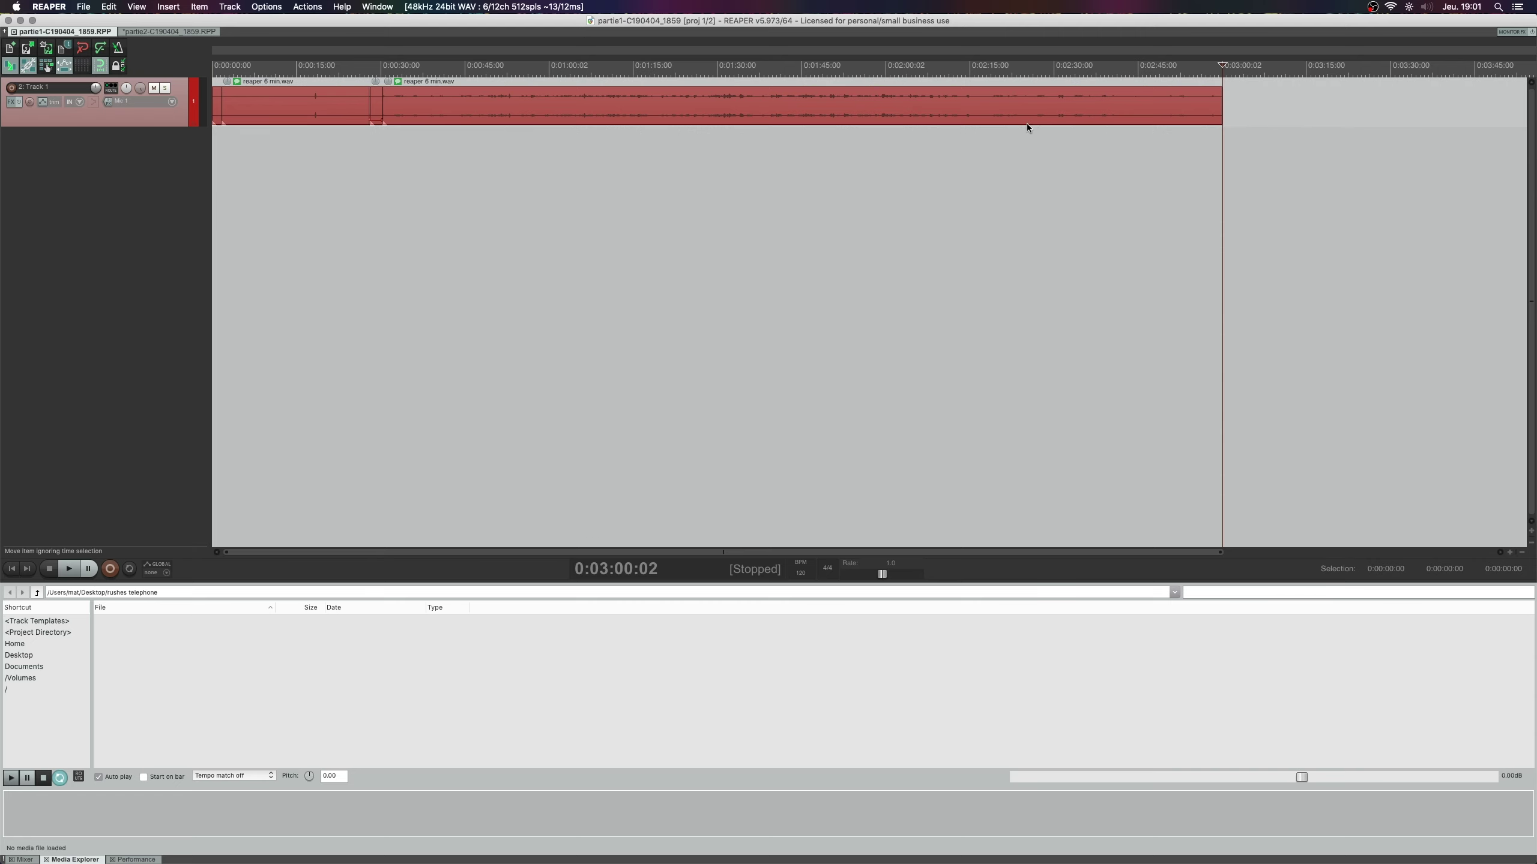
scroll(1027, 127, "up", 8)
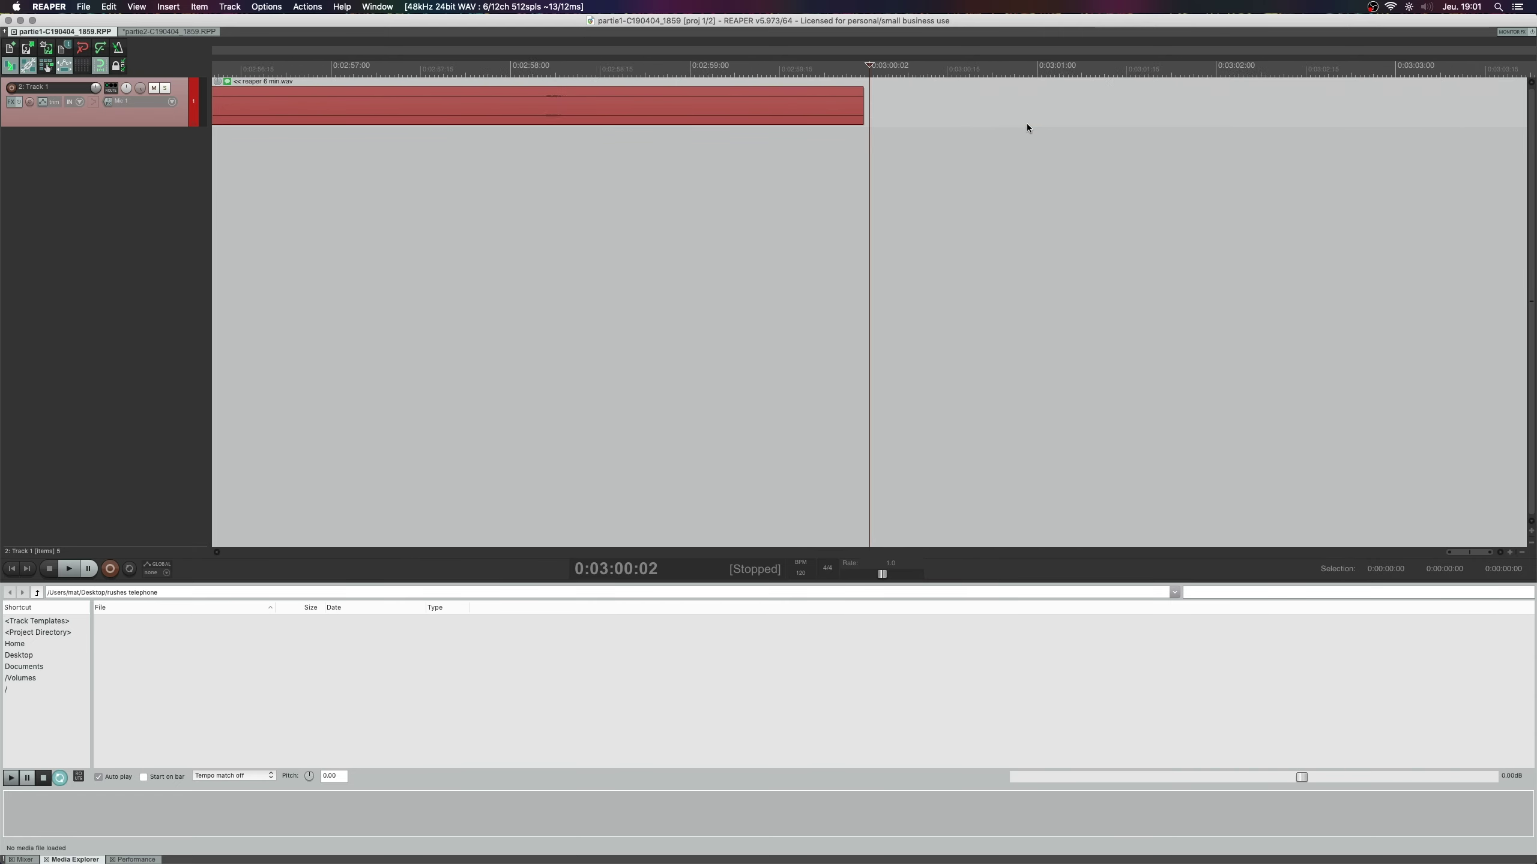
Place the edit cursor exactly on the end of Track 1's last item, at 0:02:59:29
left_click(840, 72)
scroll(837, 74, "up", 5)
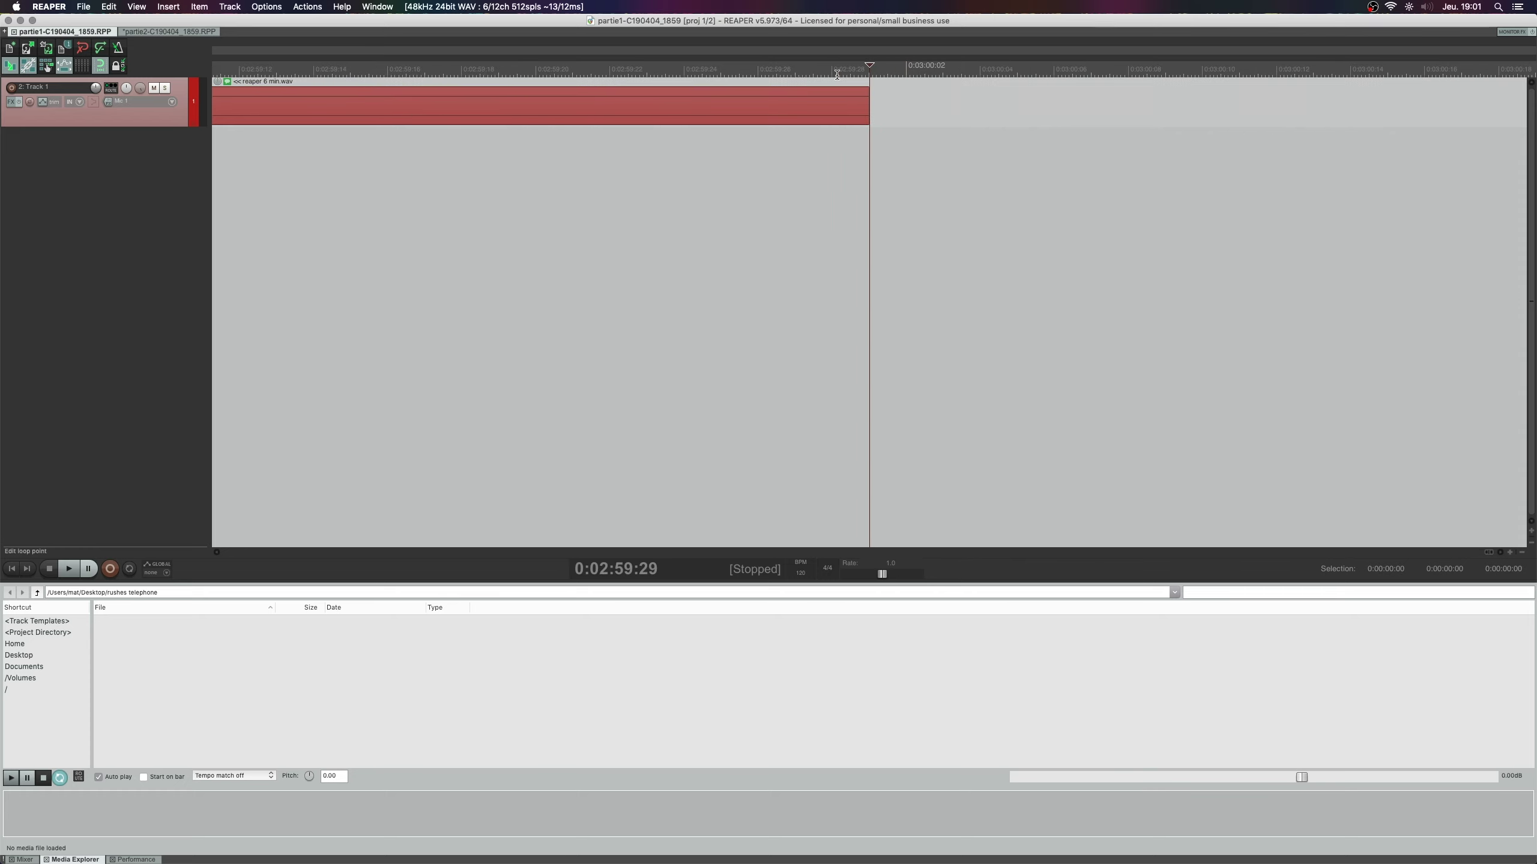
scroll(836, 74, "up", 2)
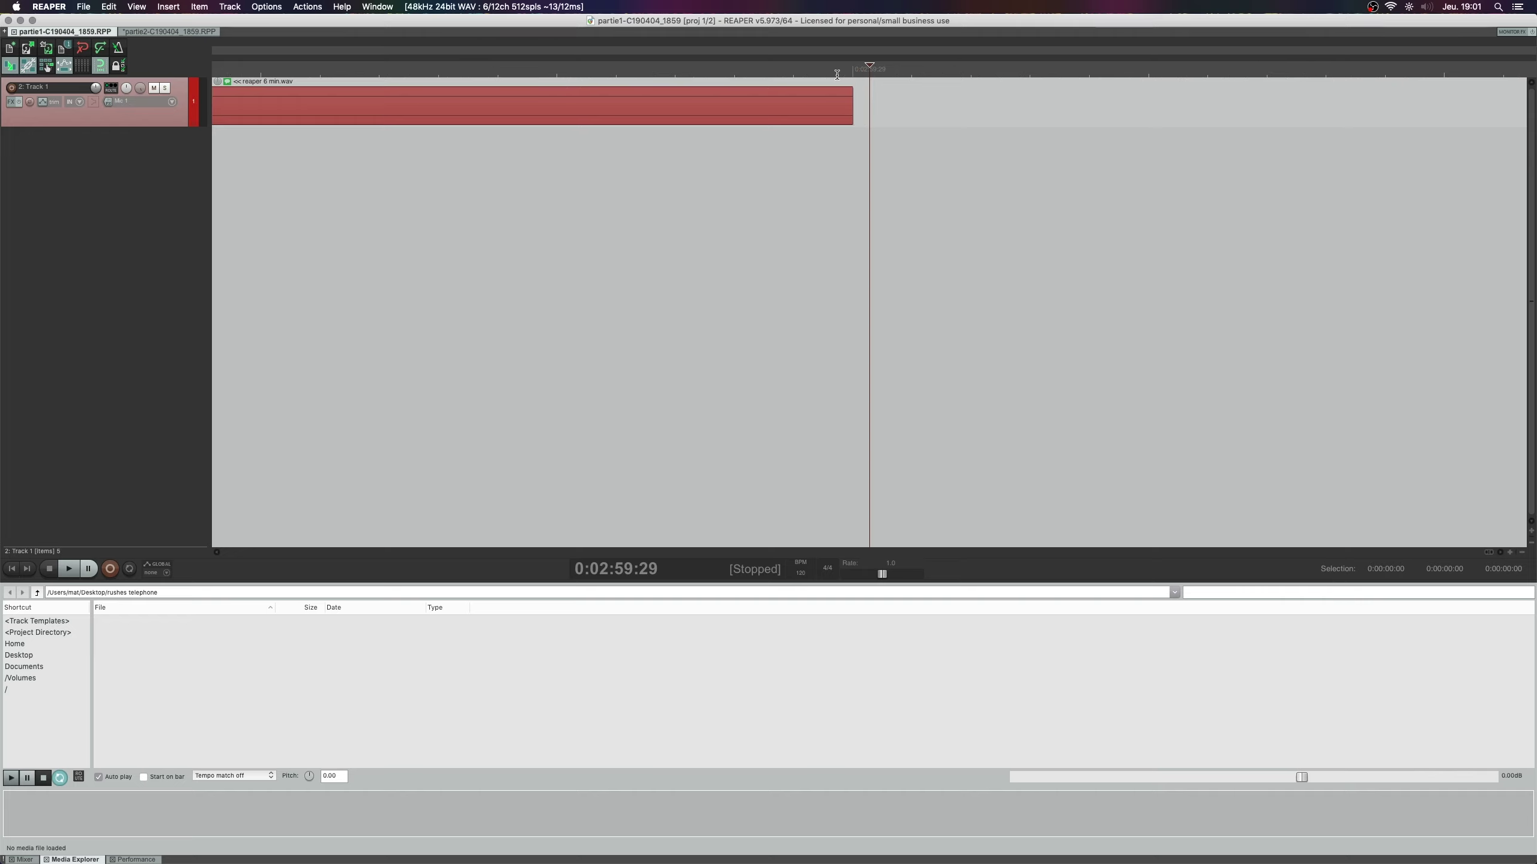
left_click(853, 73)
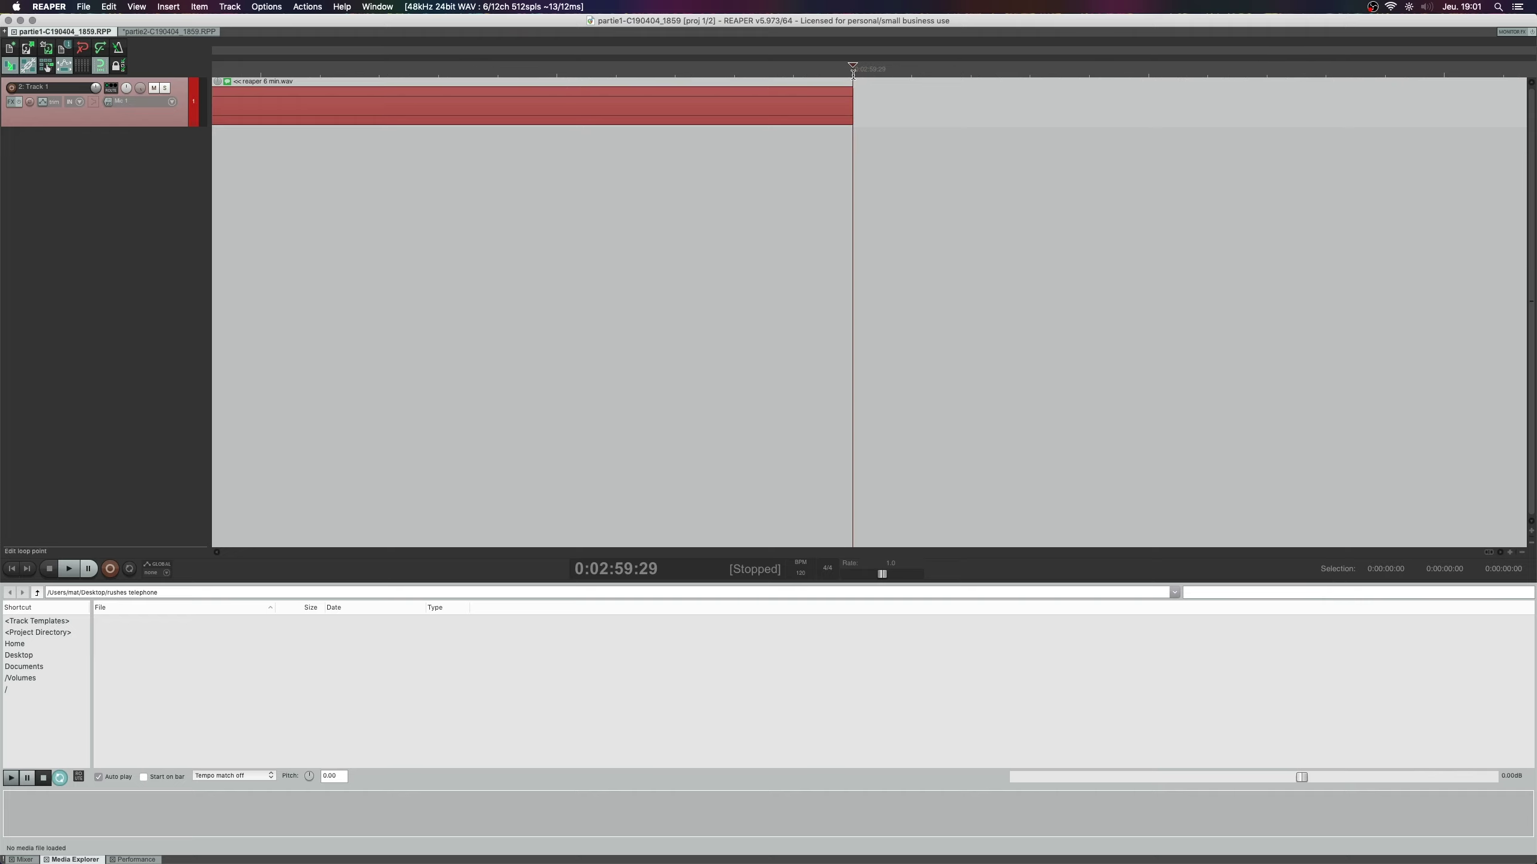
scroll(853, 74, "up", 2)
scroll(853, 74, "up", 1)
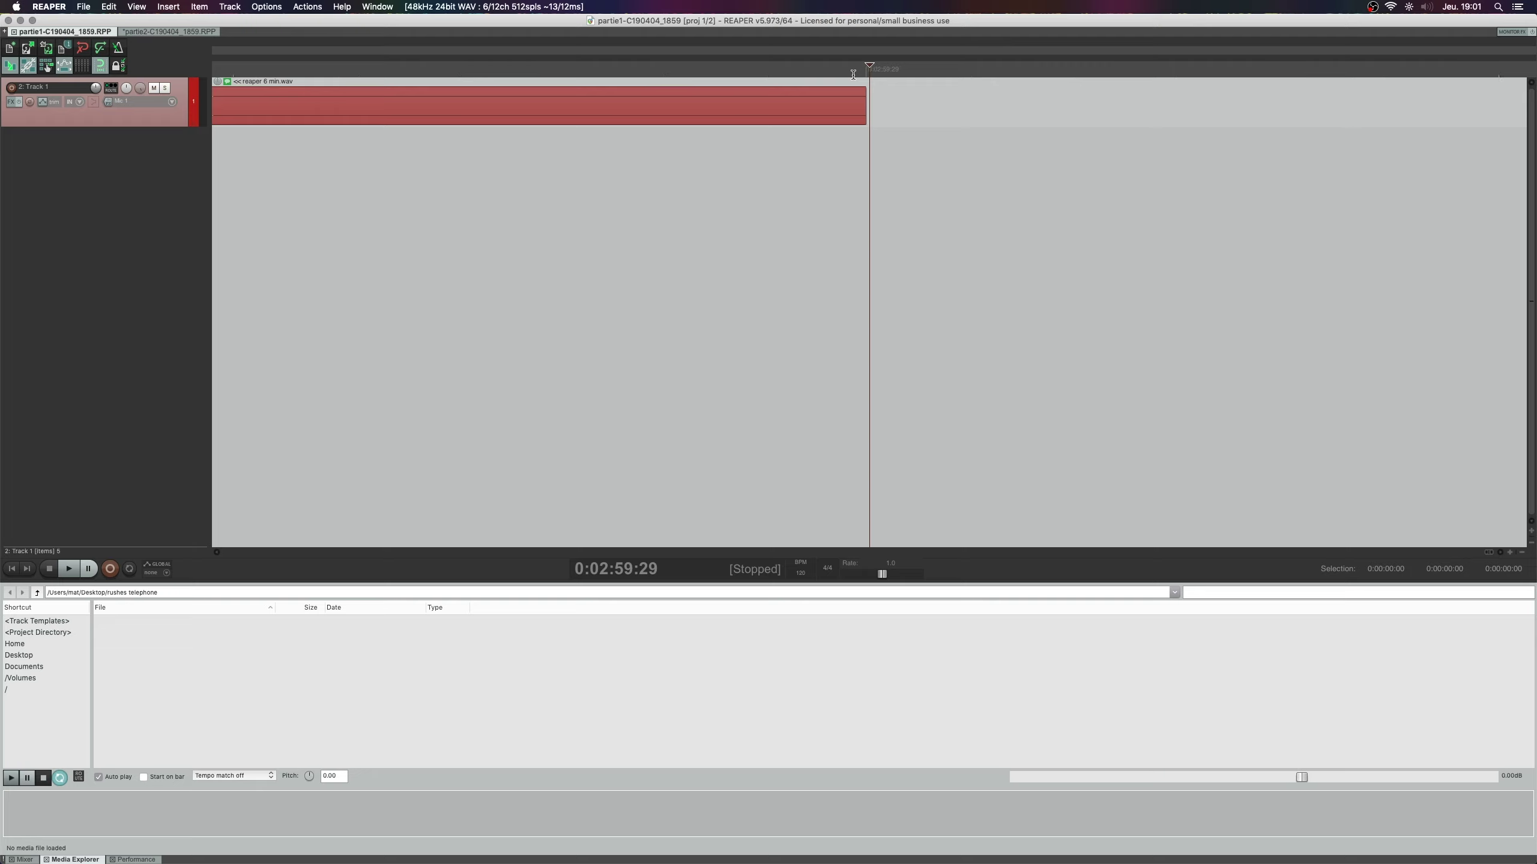
left_click(864, 72)
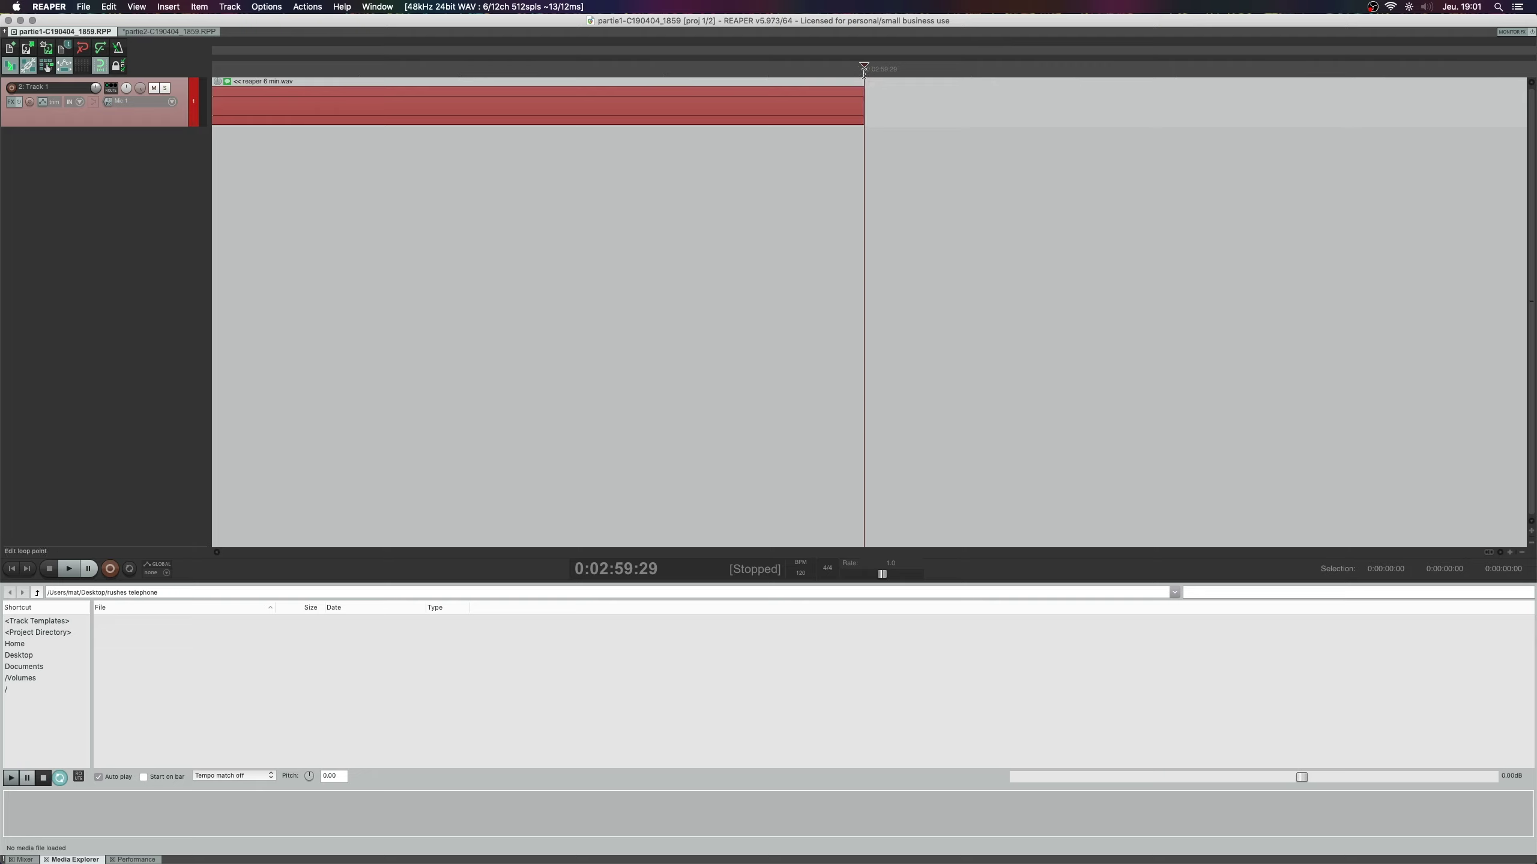
scroll(863, 85, "up", 1)
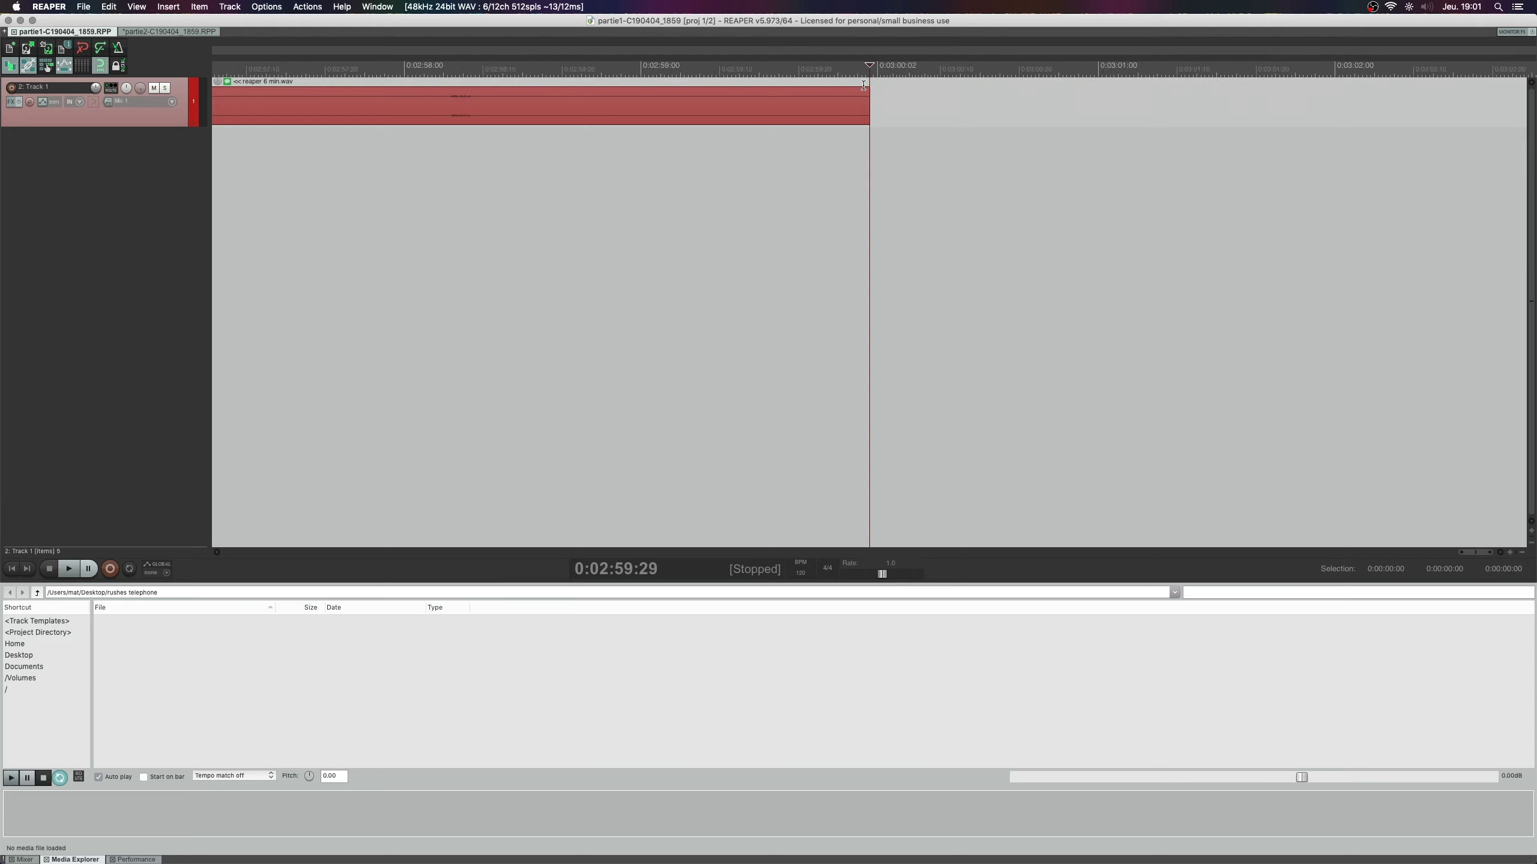
scroll(864, 85, "down", 3)
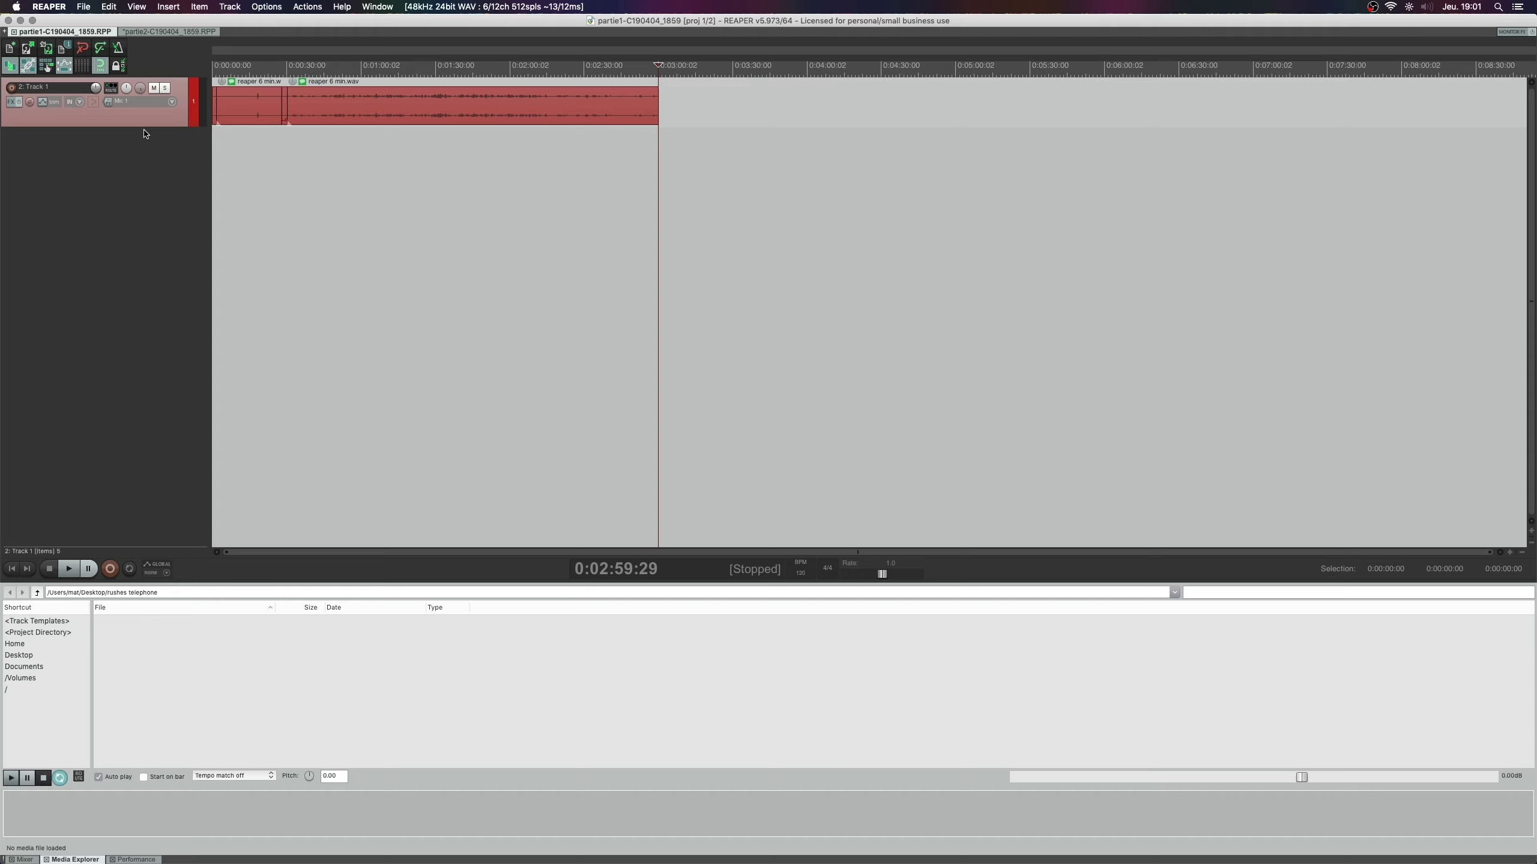
Paste the copied partie2 items at the edit cursor, starting on Track 1, and deselect them
left_click(137, 121)
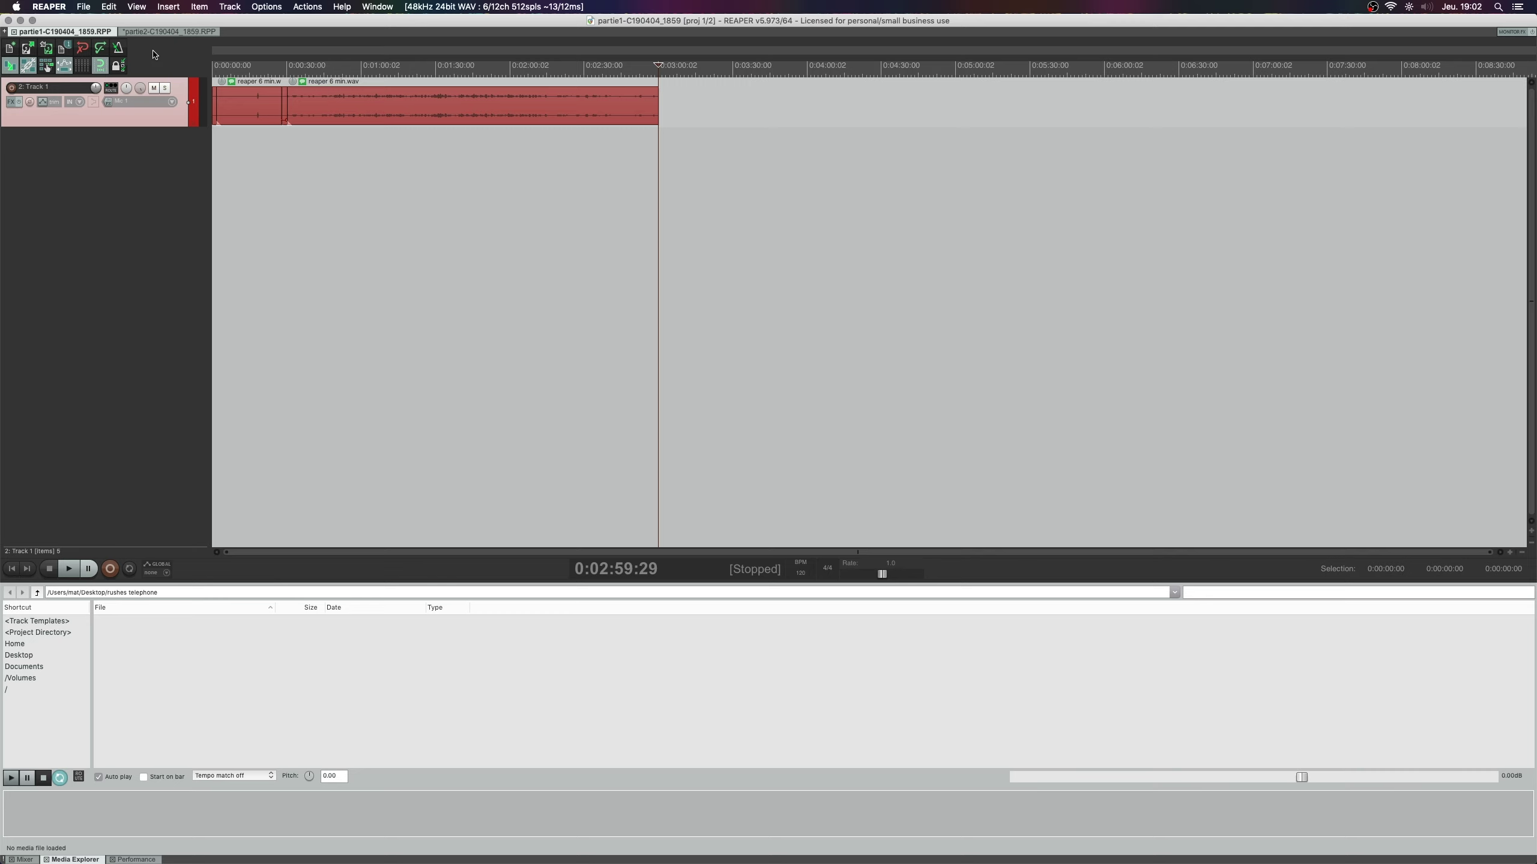
key("super+v")
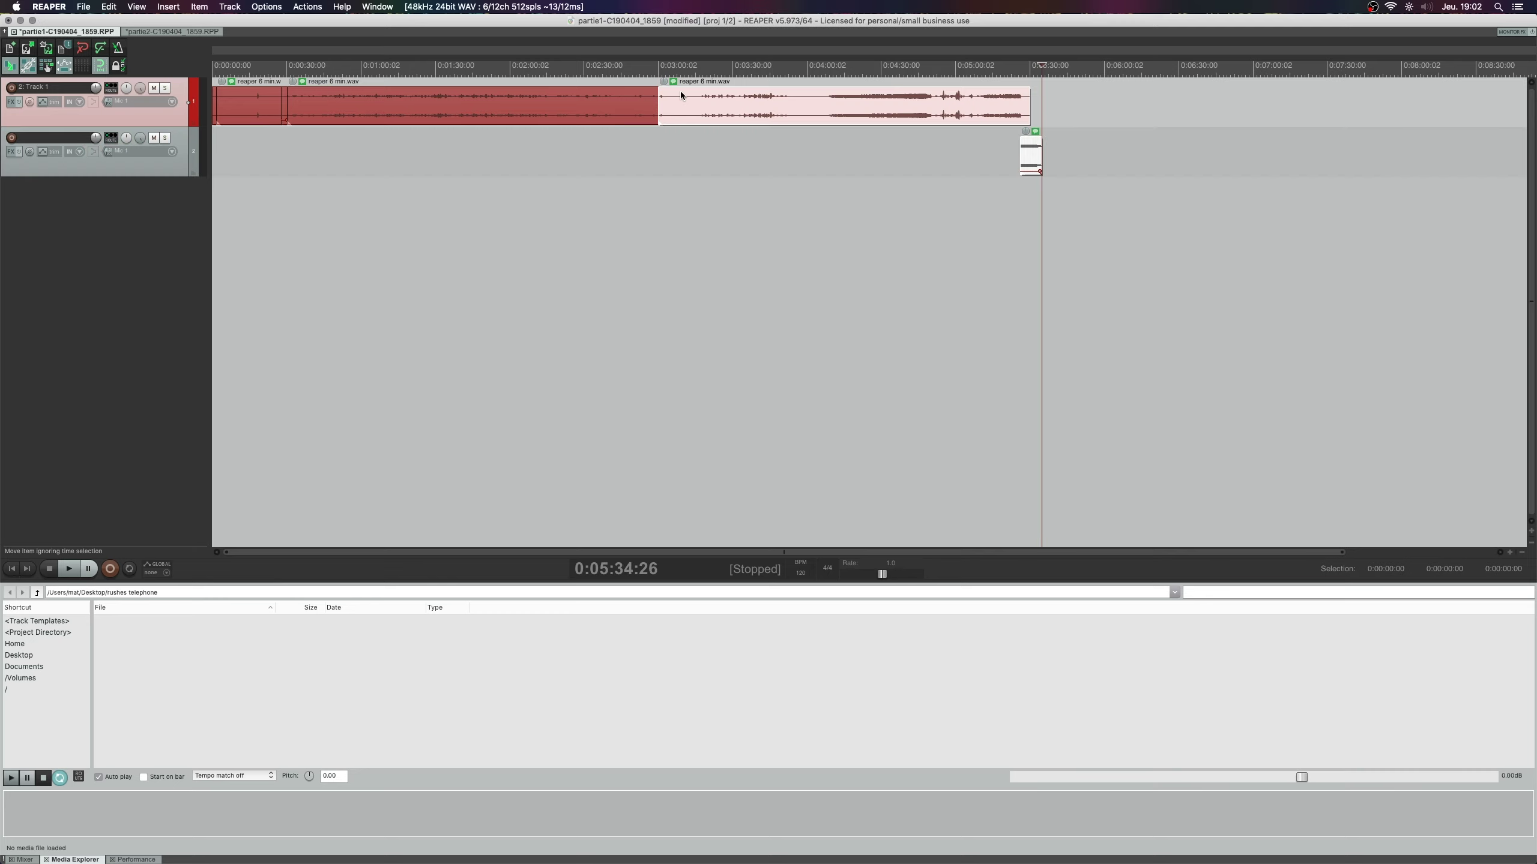
left_click(512, 156)
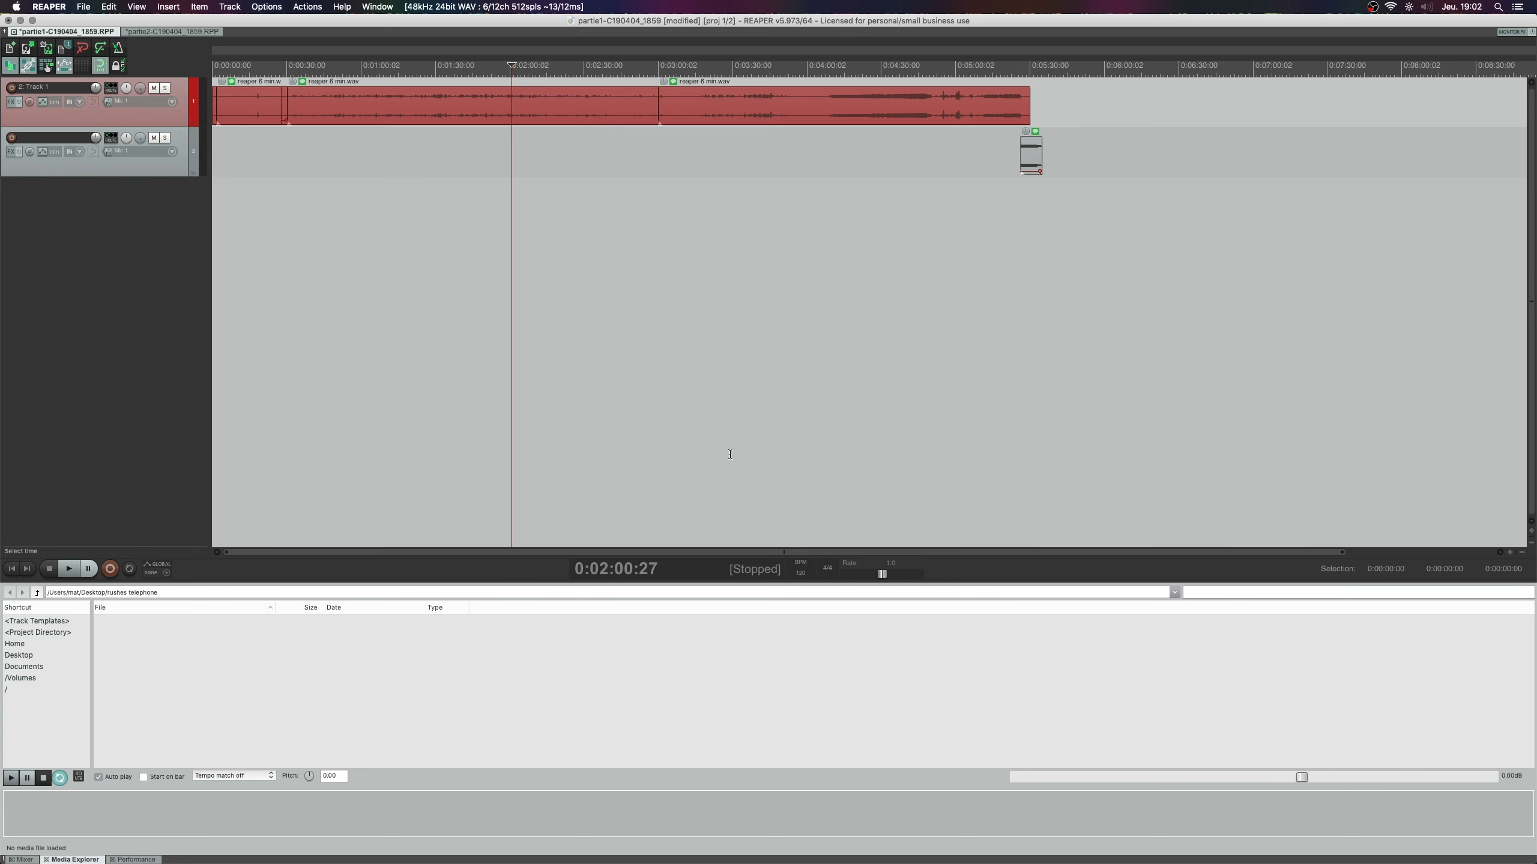
Switch to Premiere Pro and show the FINAL+REAPER sequence
mouse_move(925, 845)
left_click(1032, 845)
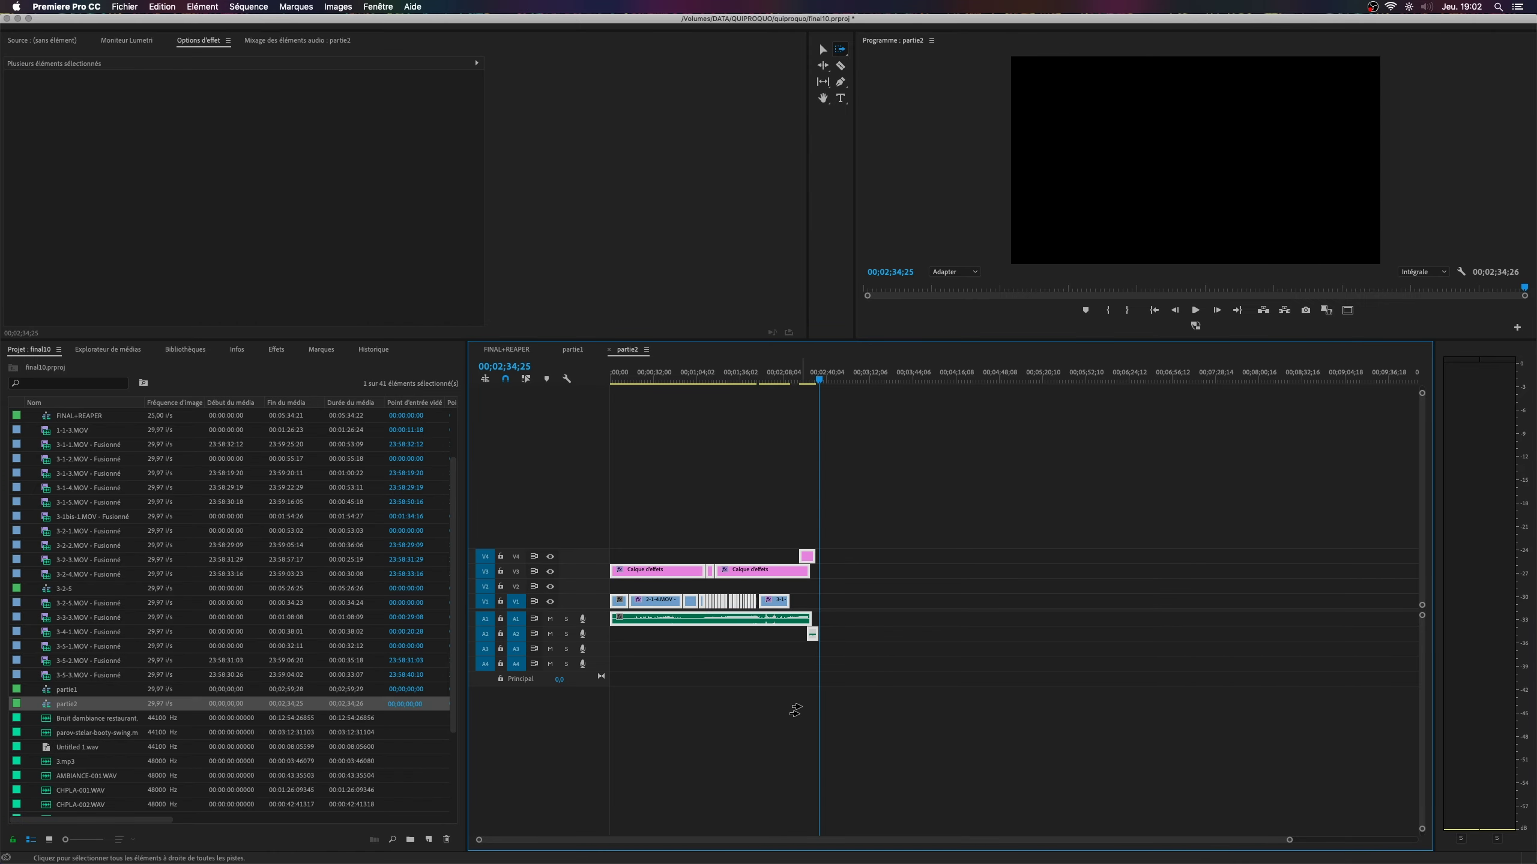
left_click(503, 357)
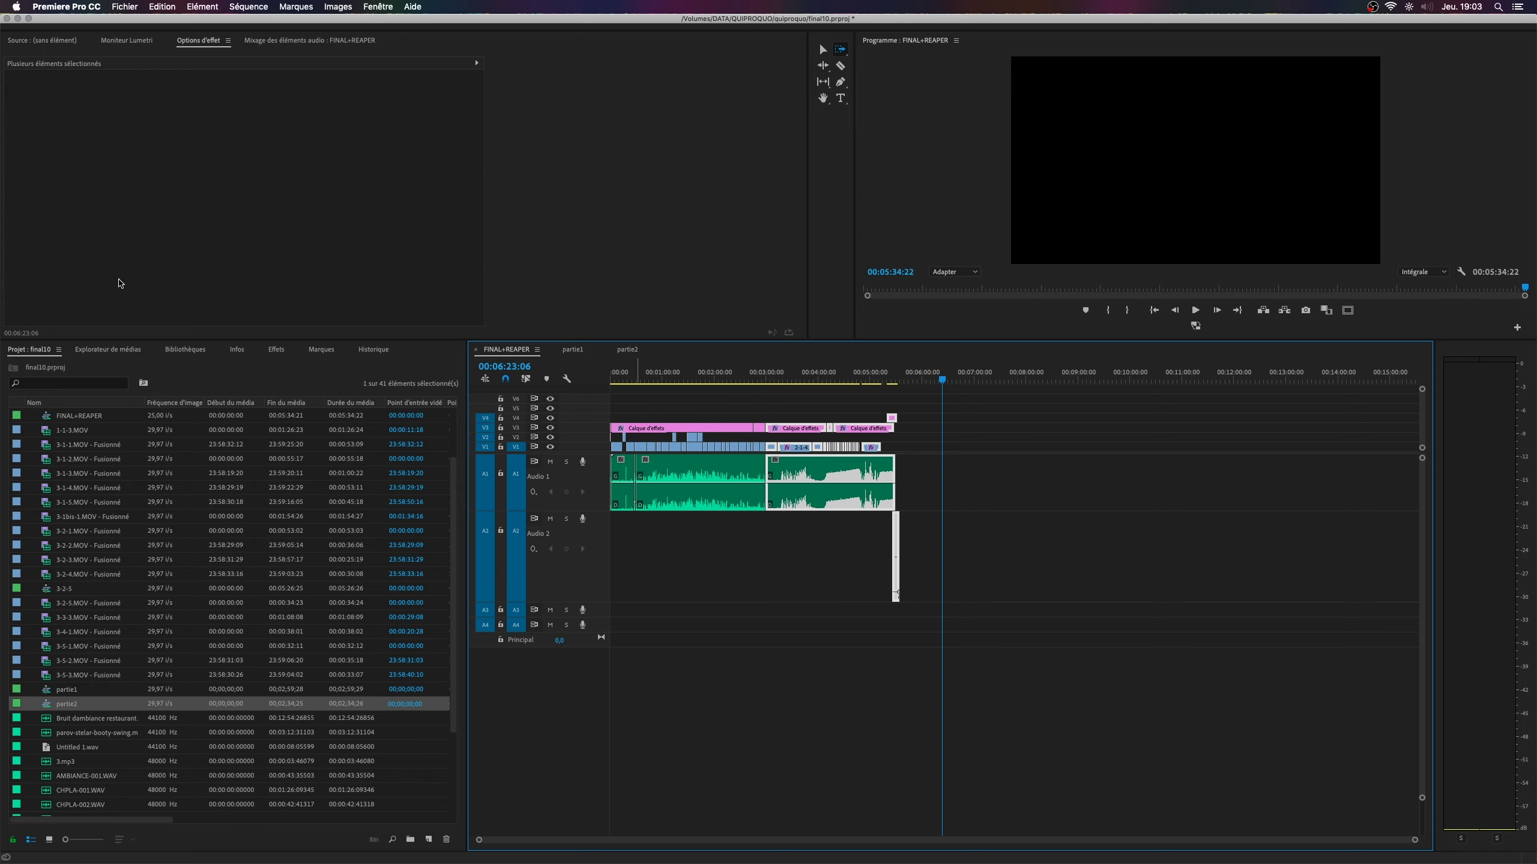
Export the FINAL+REAPER sequence as an H.264 file named video.mp4 into the demo folder on the desktop
left_click(123, 8)
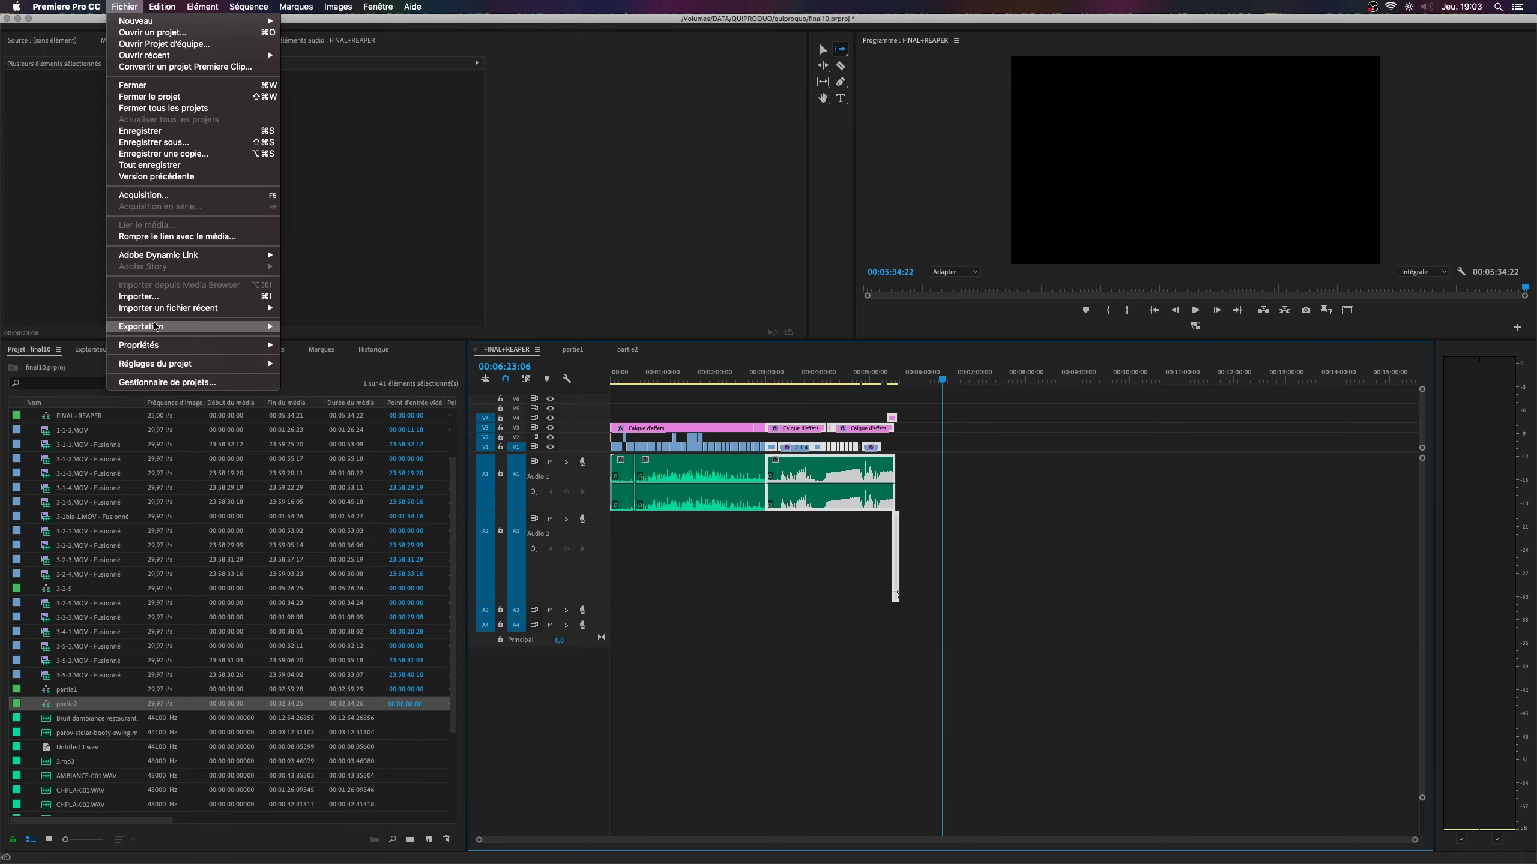
mouse_move(156, 327)
left_click(310, 327)
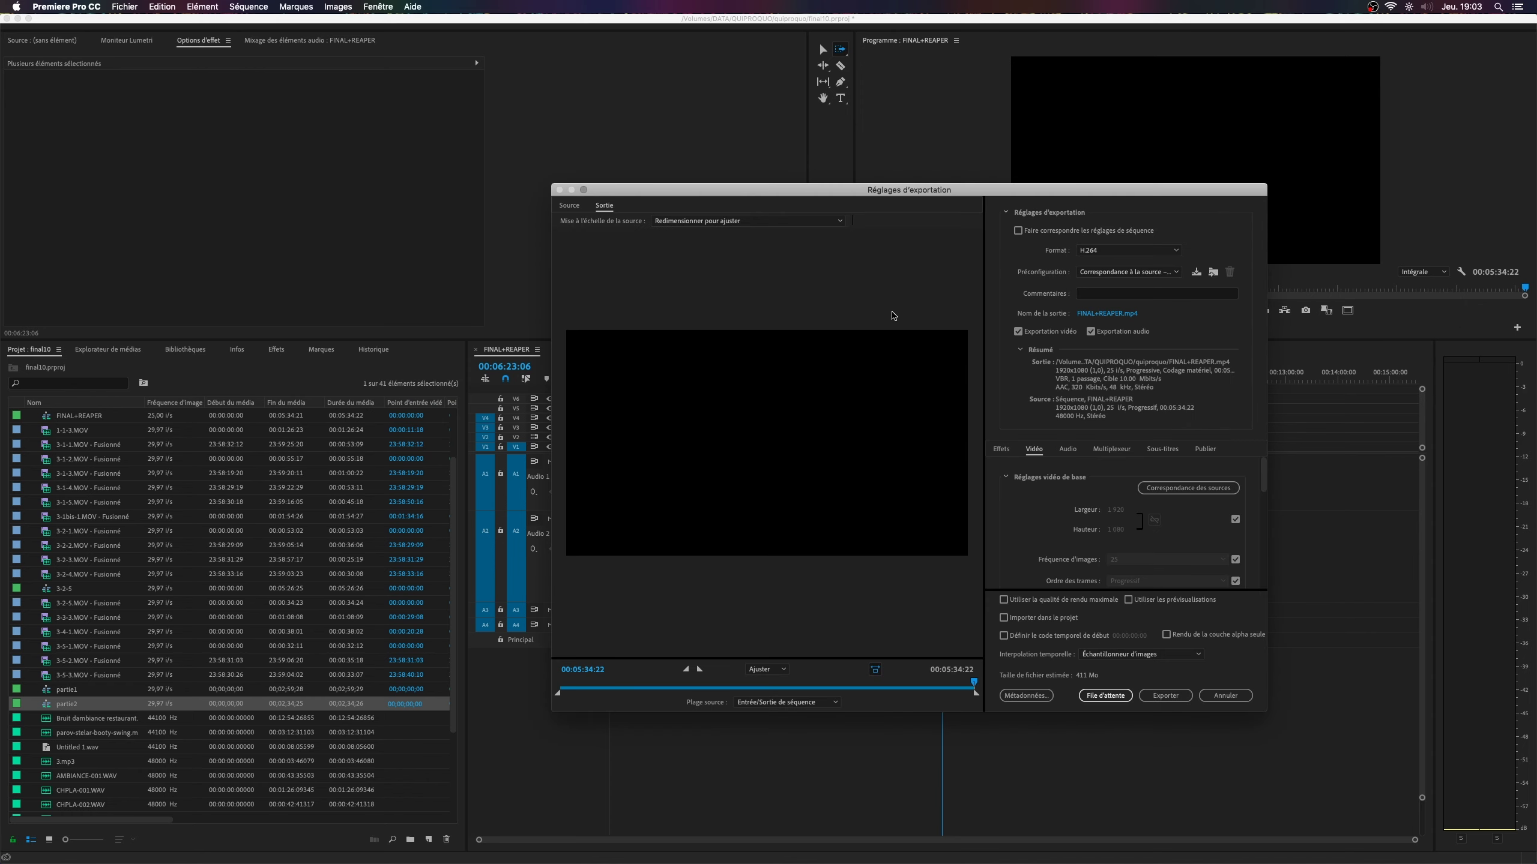
left_click(1097, 316)
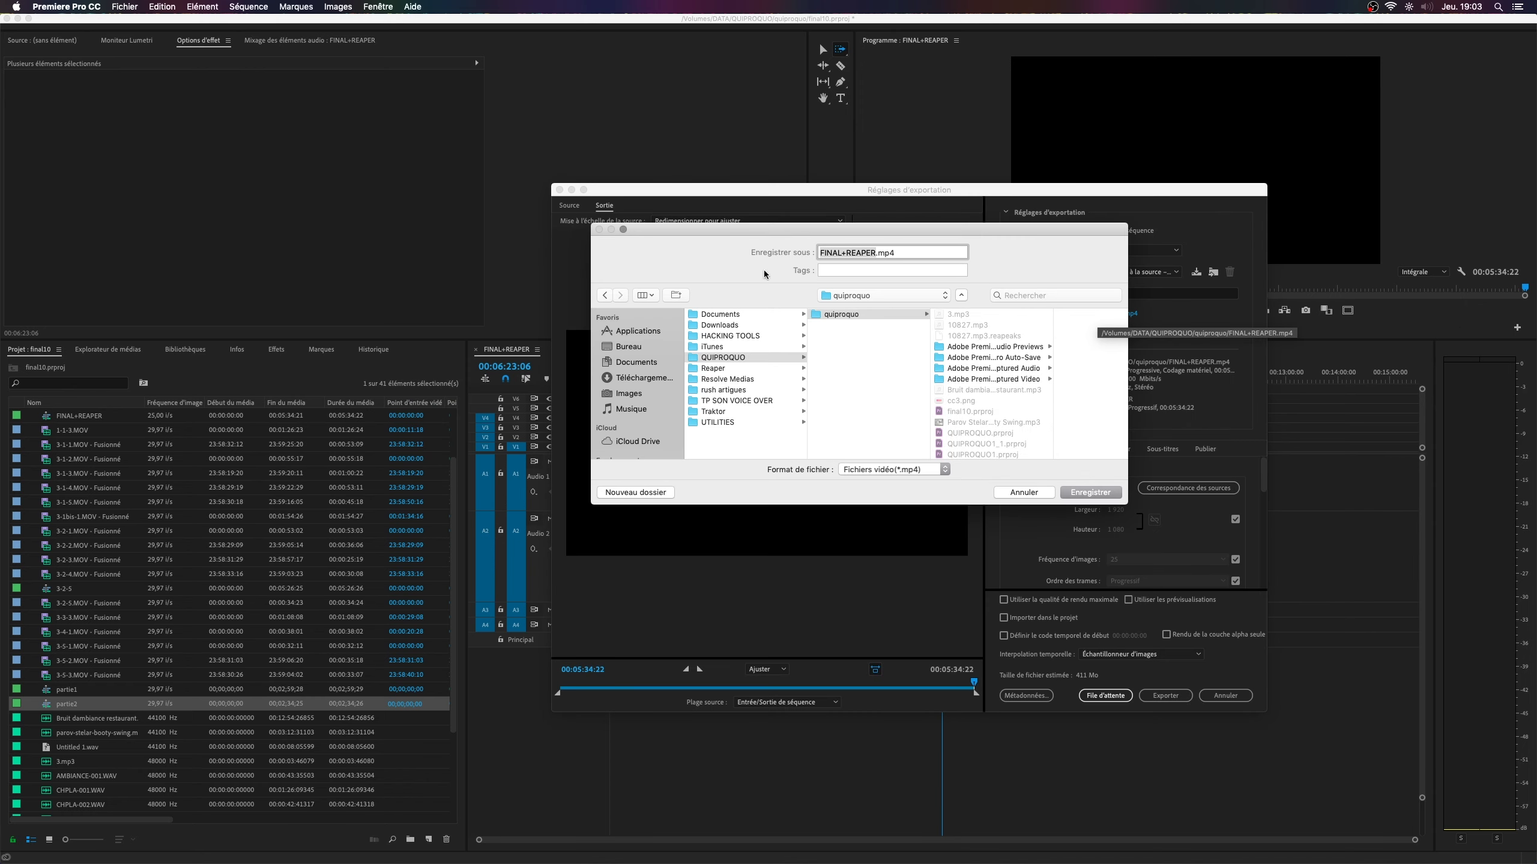
left_click(627, 347)
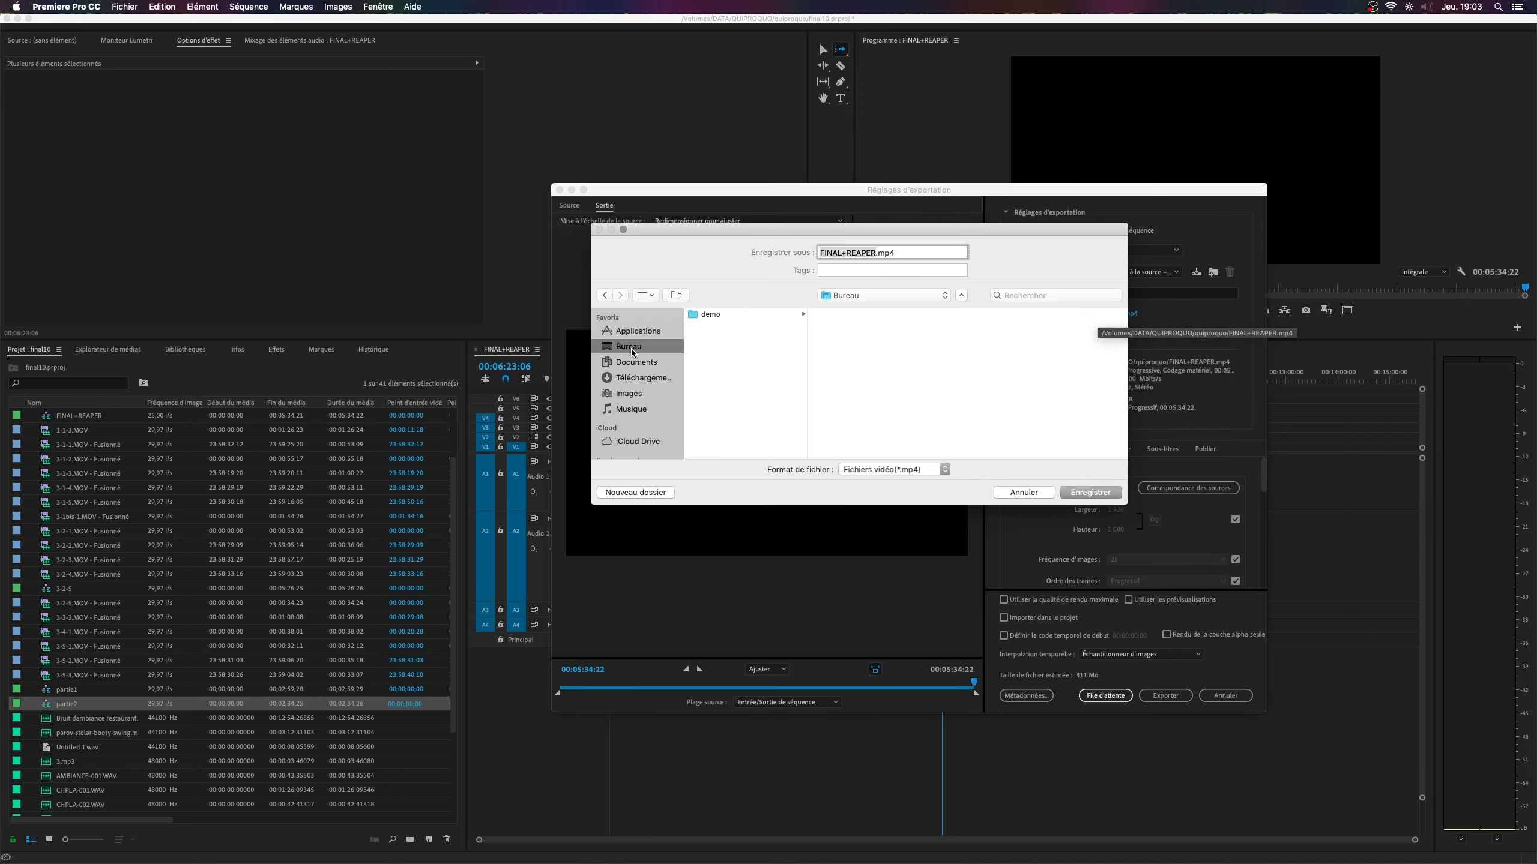
left_click(725, 314)
left_click(874, 251)
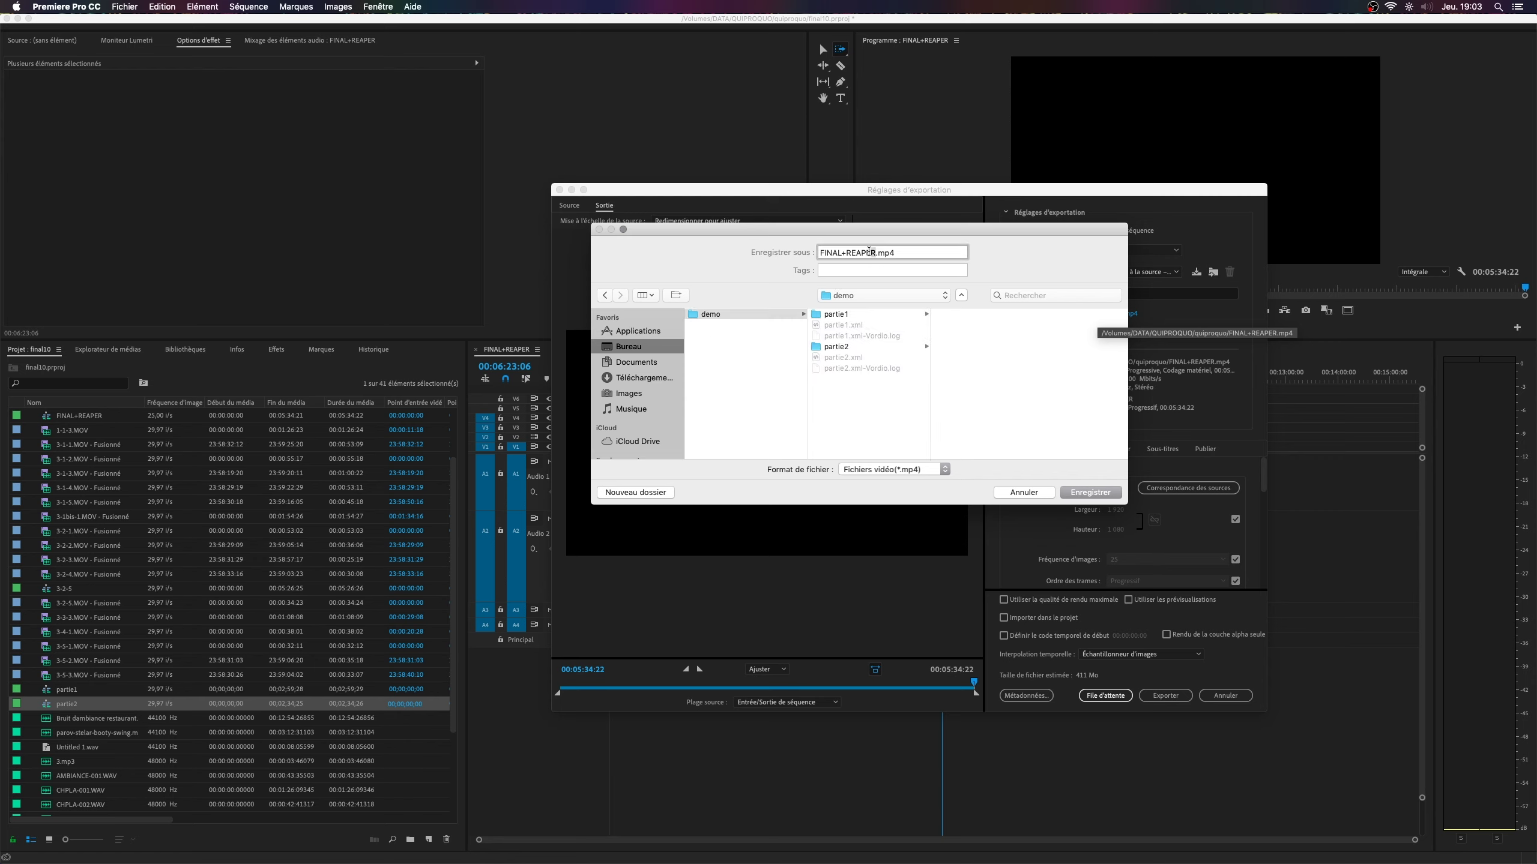
left_click_drag(873, 250, 777, 250)
type("video")
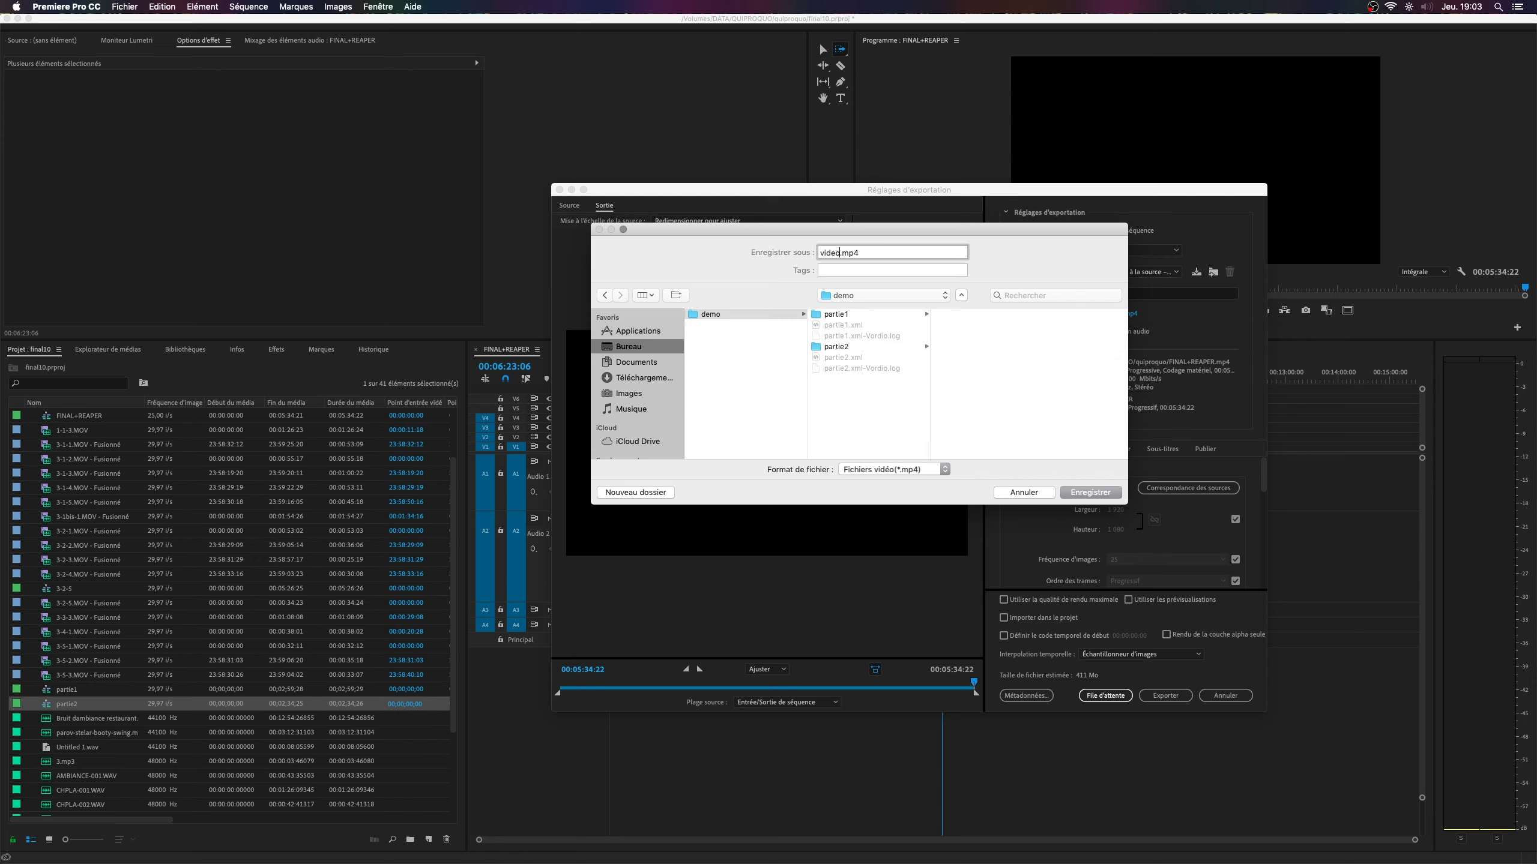
key("Return")
left_click(1163, 697)
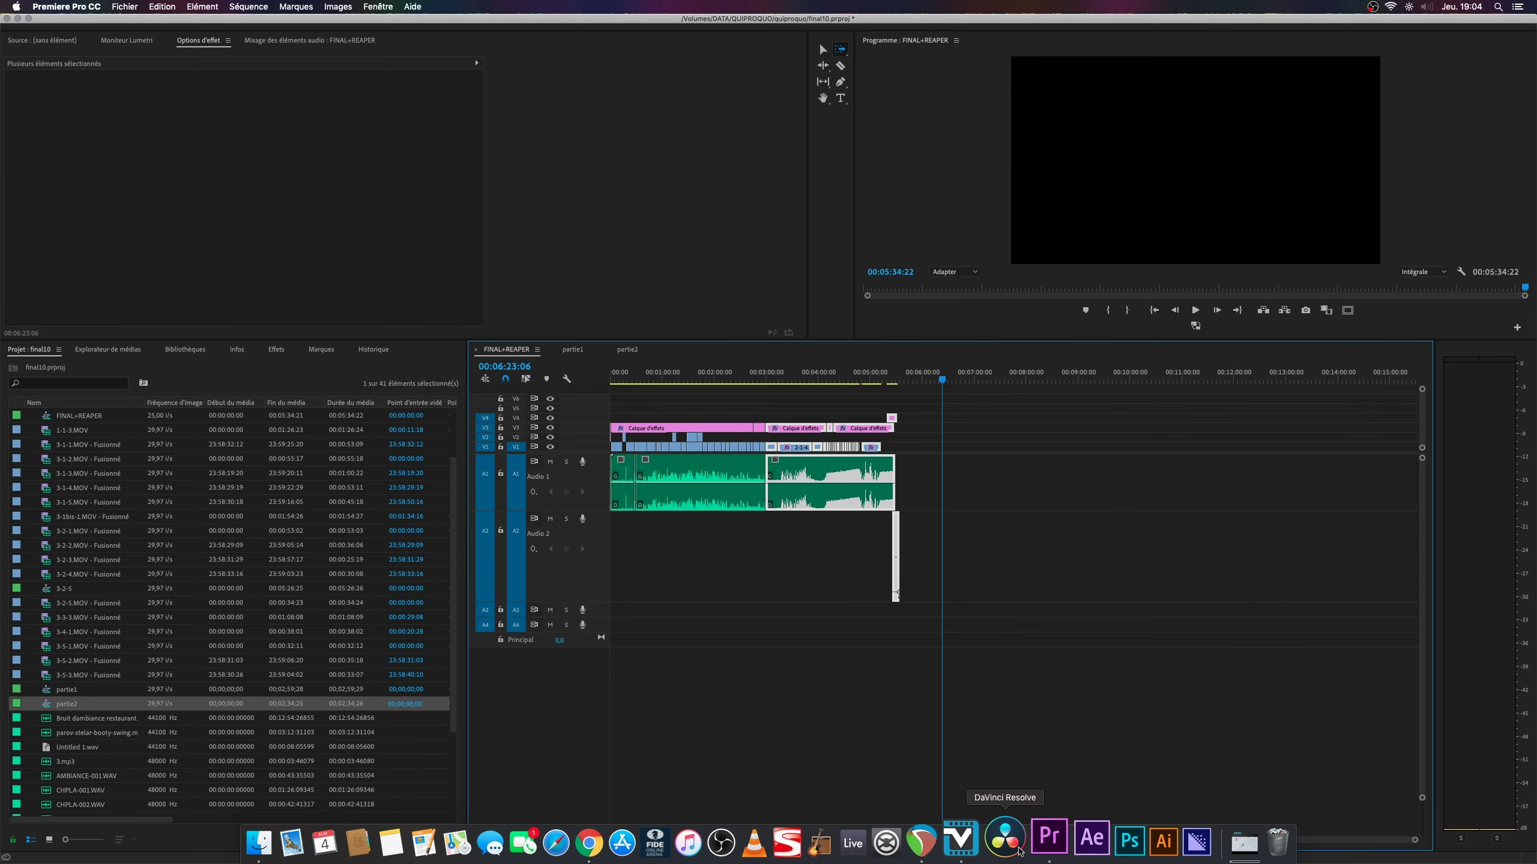
Switch to REAPER, add a track named "video" and move it above Track 1
left_click(936, 842)
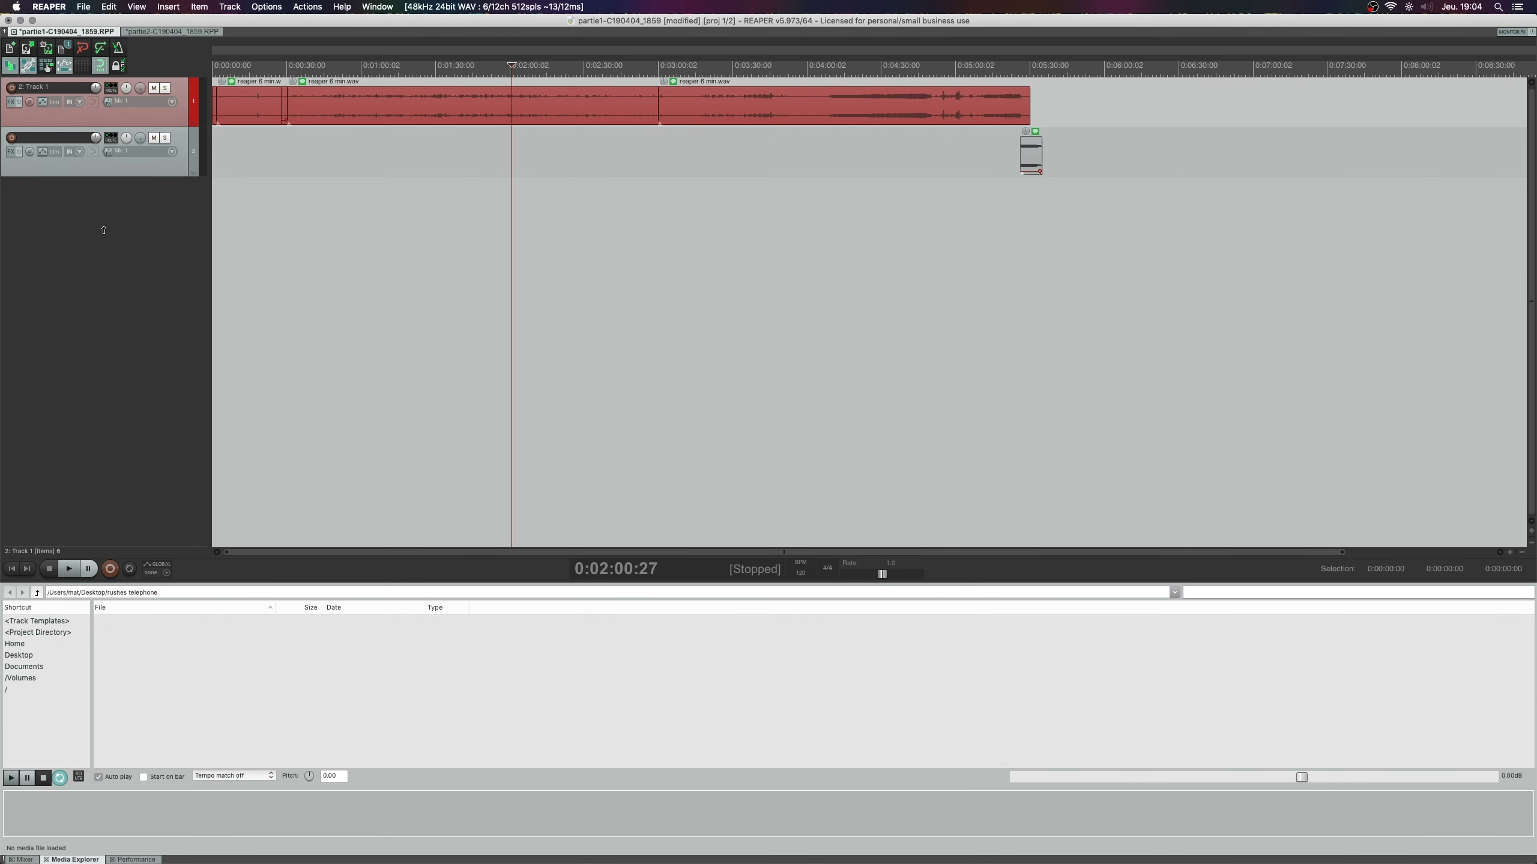
double_click(103, 229)
double_click(41, 188)
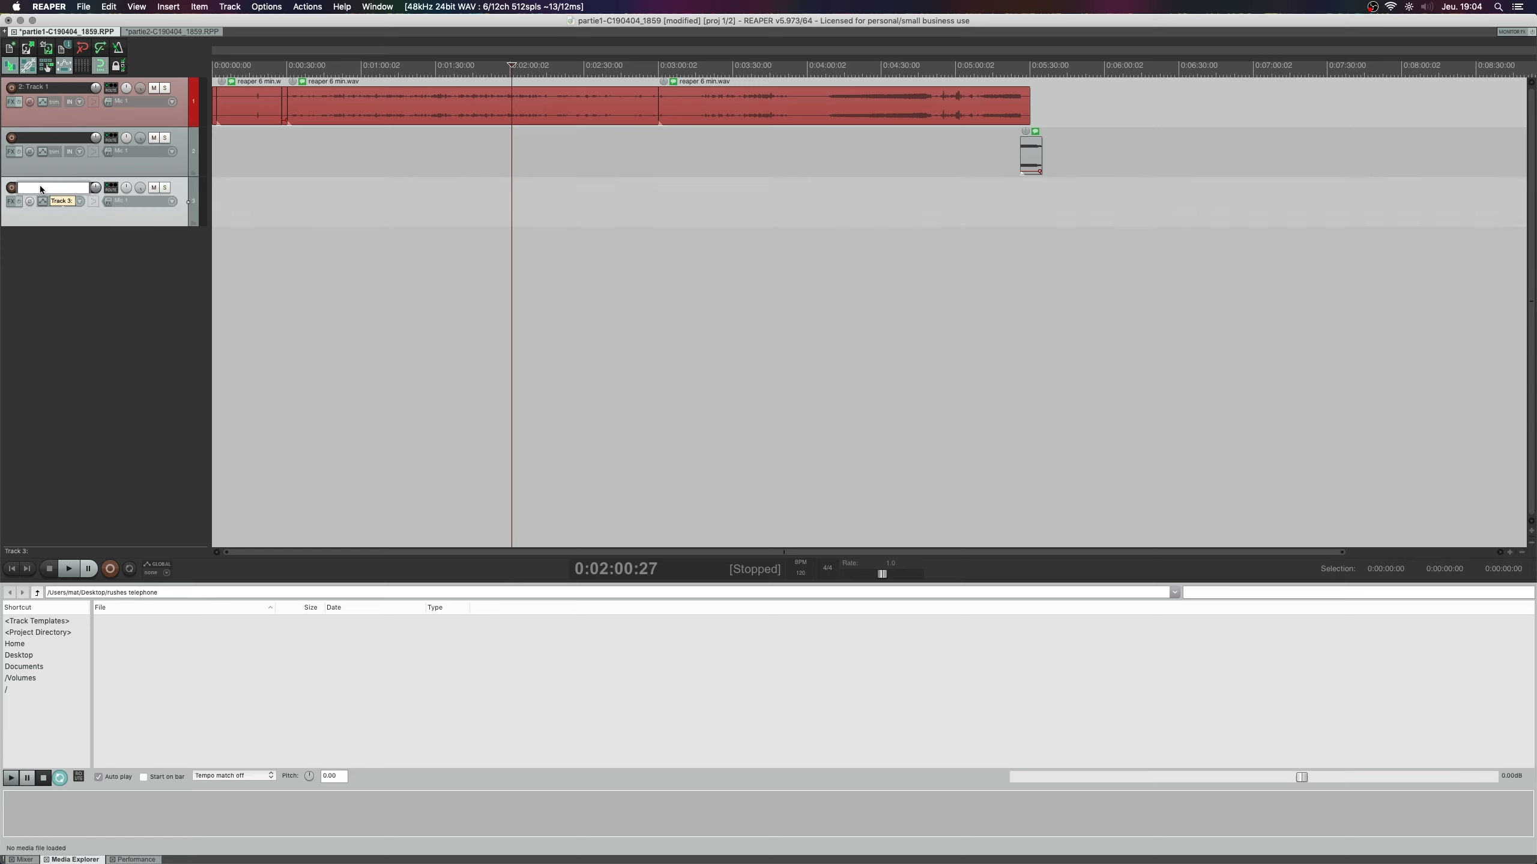
type("video")
key("Return")
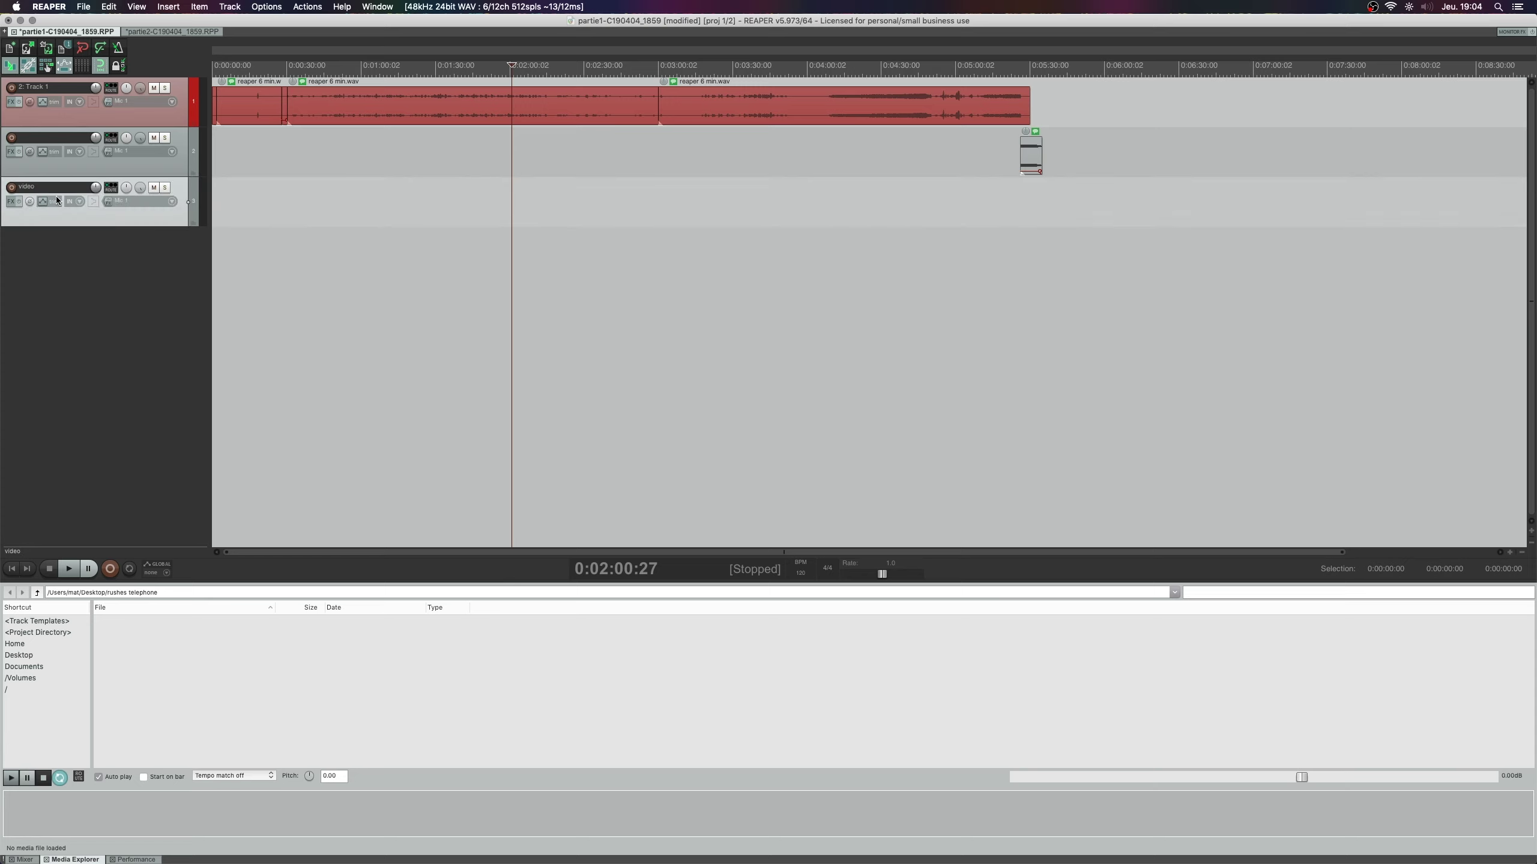
left_click_drag(61, 227, 55, 86)
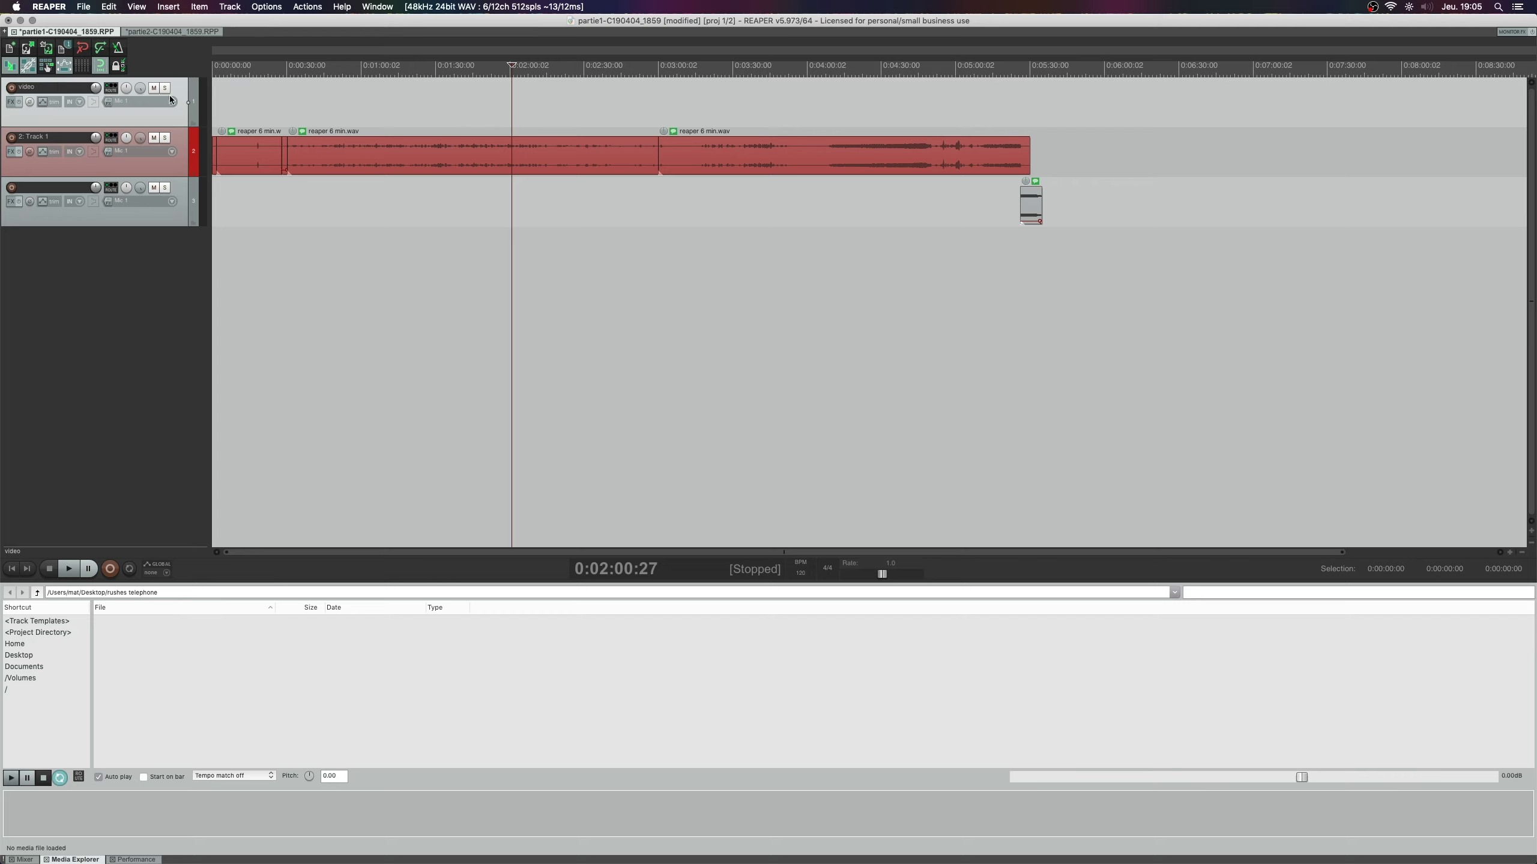
Insert video.mp4 from the desktop's demo folder on the video track at the project start
left_click(11, 568)
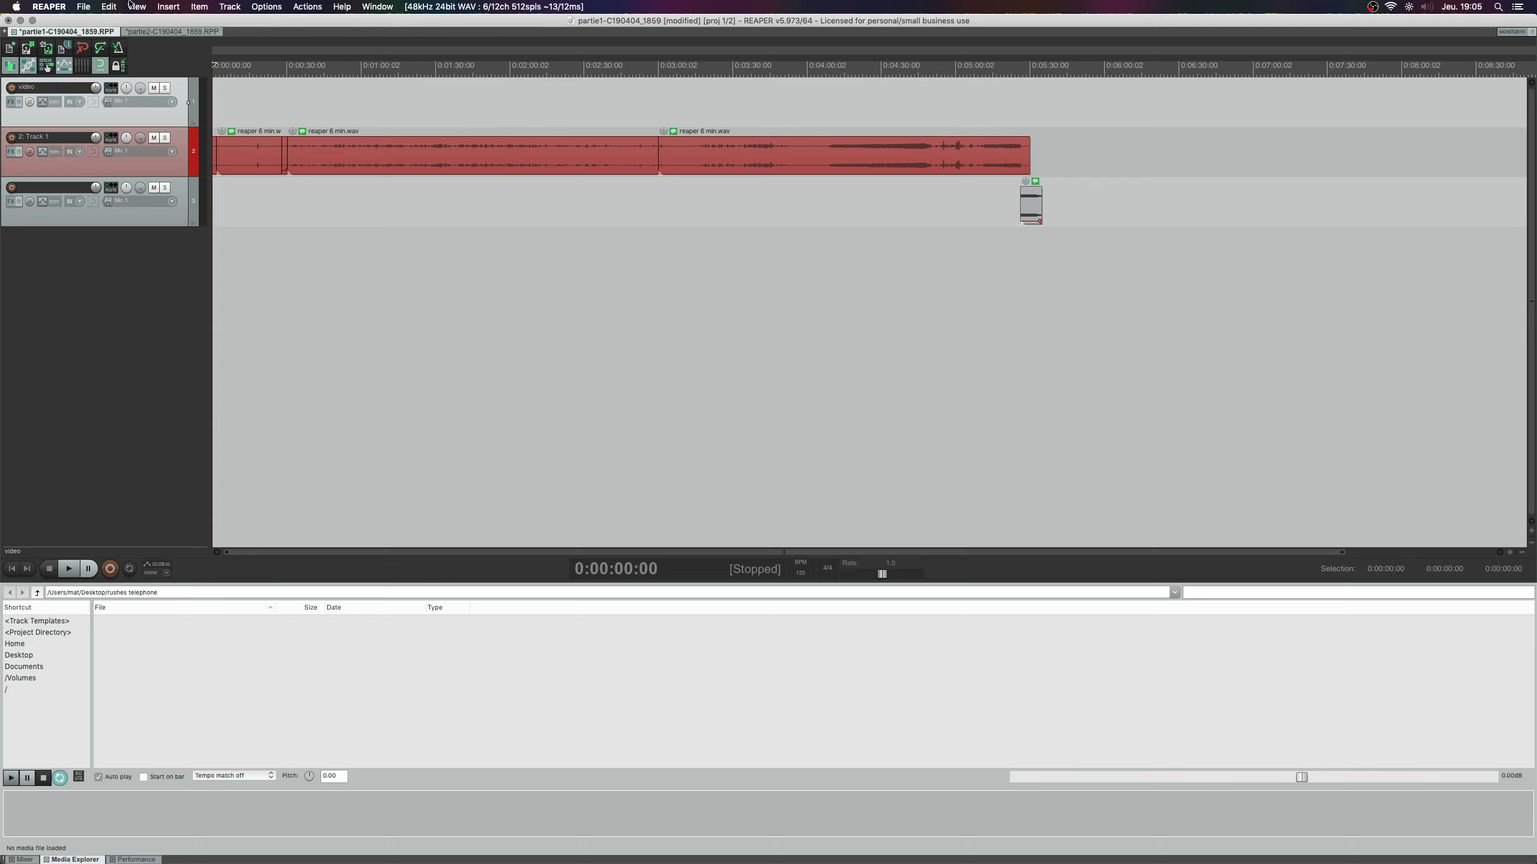
left_click(168, 7)
left_click(188, 20)
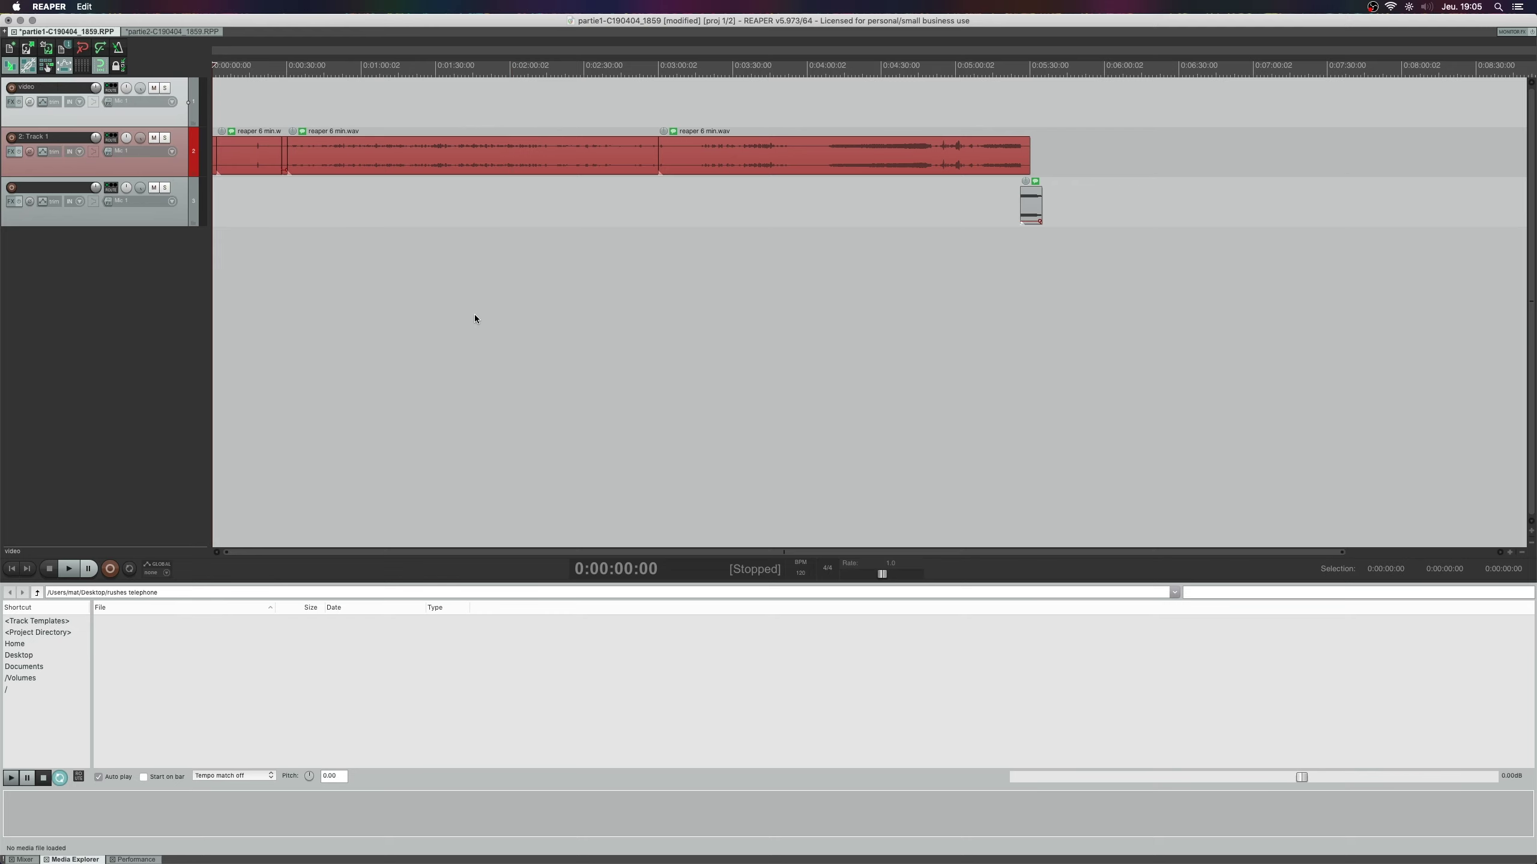
left_click(567, 222)
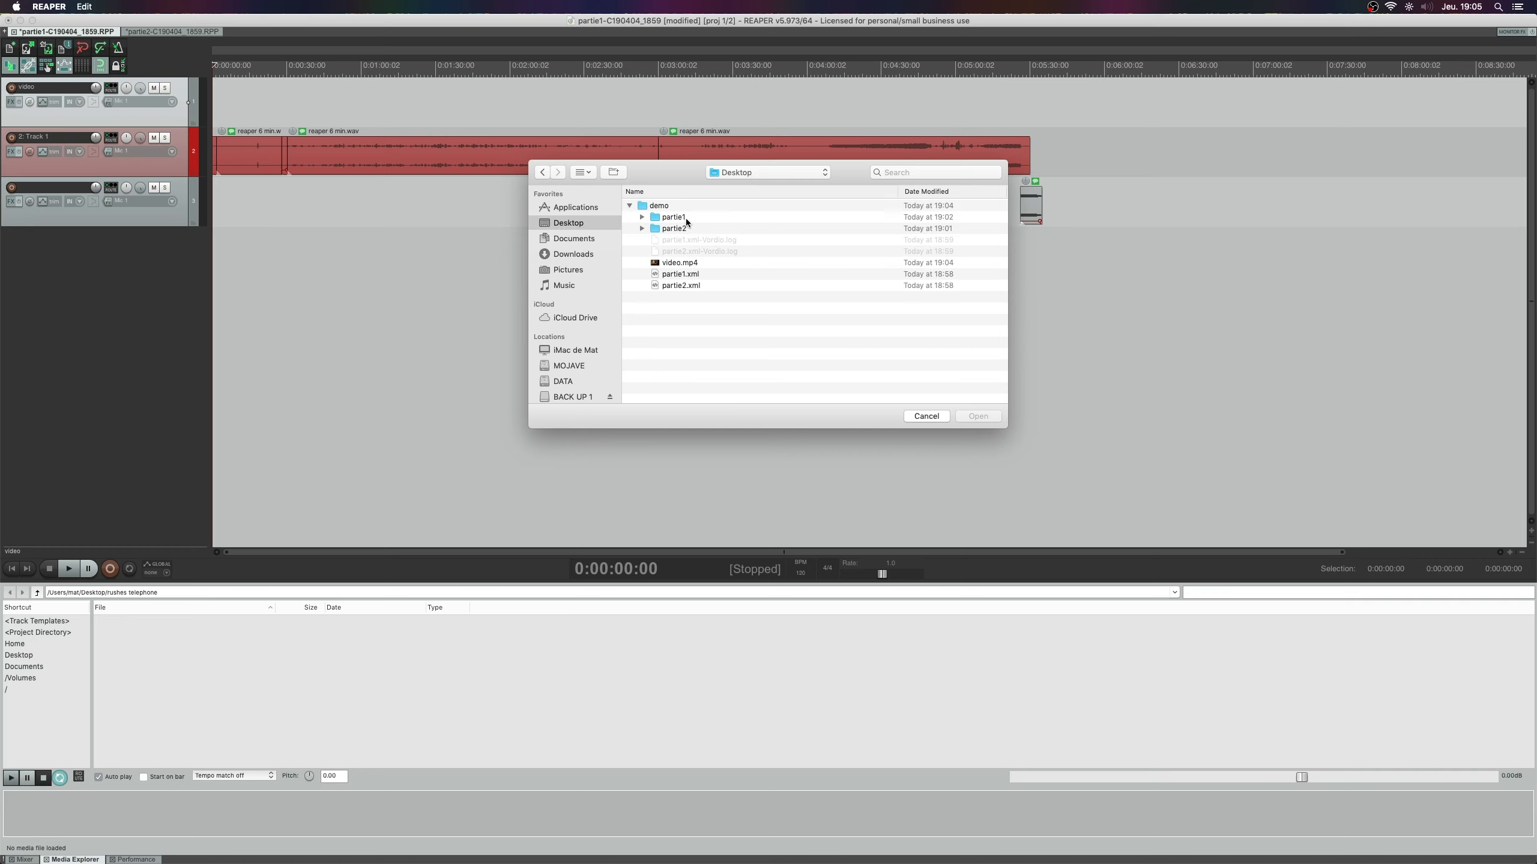
left_click(667, 262)
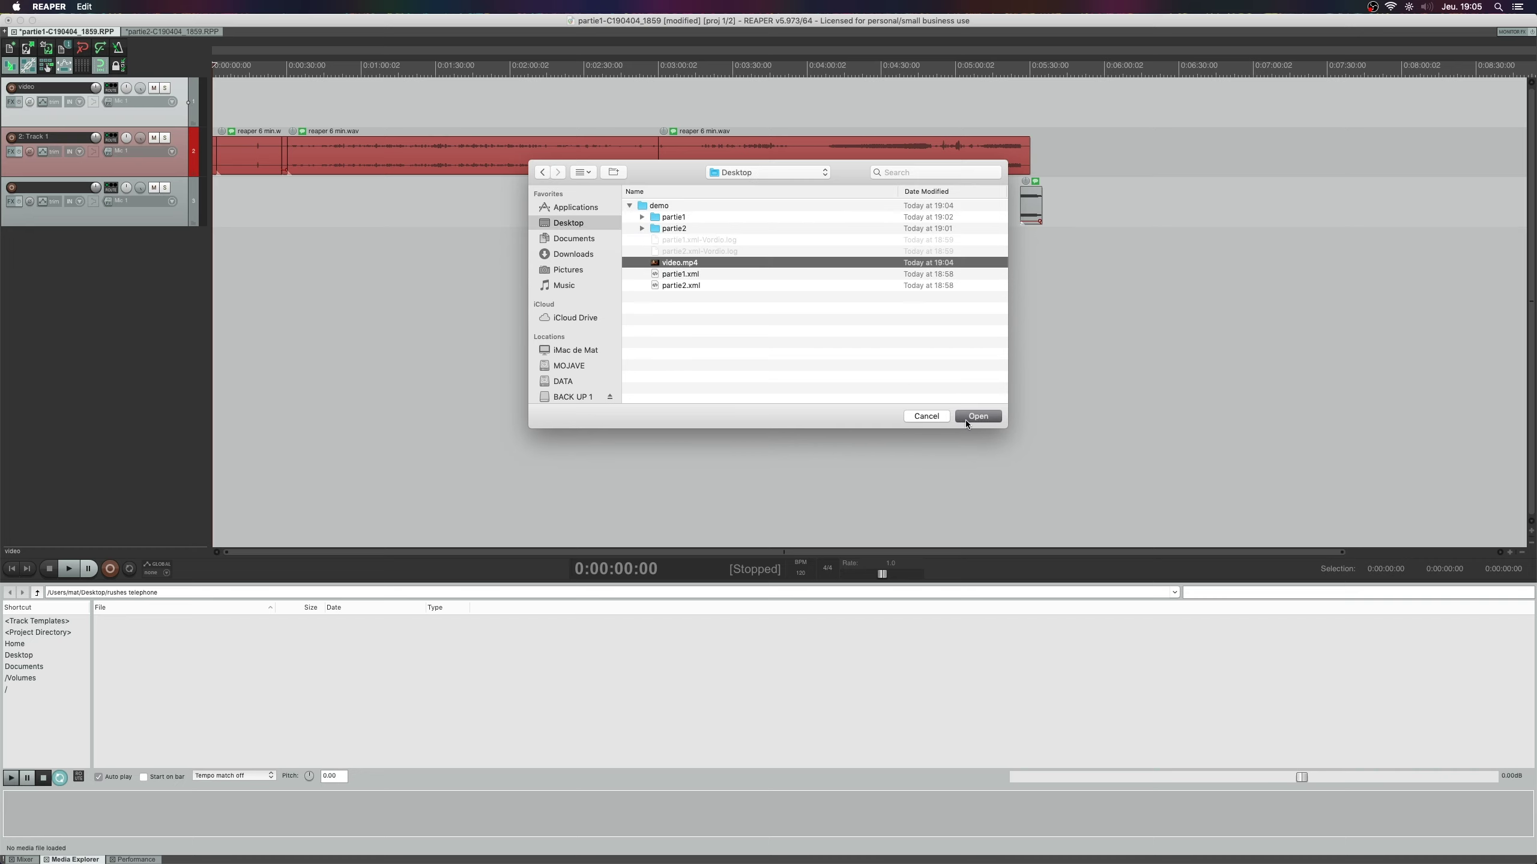
left_click(974, 417)
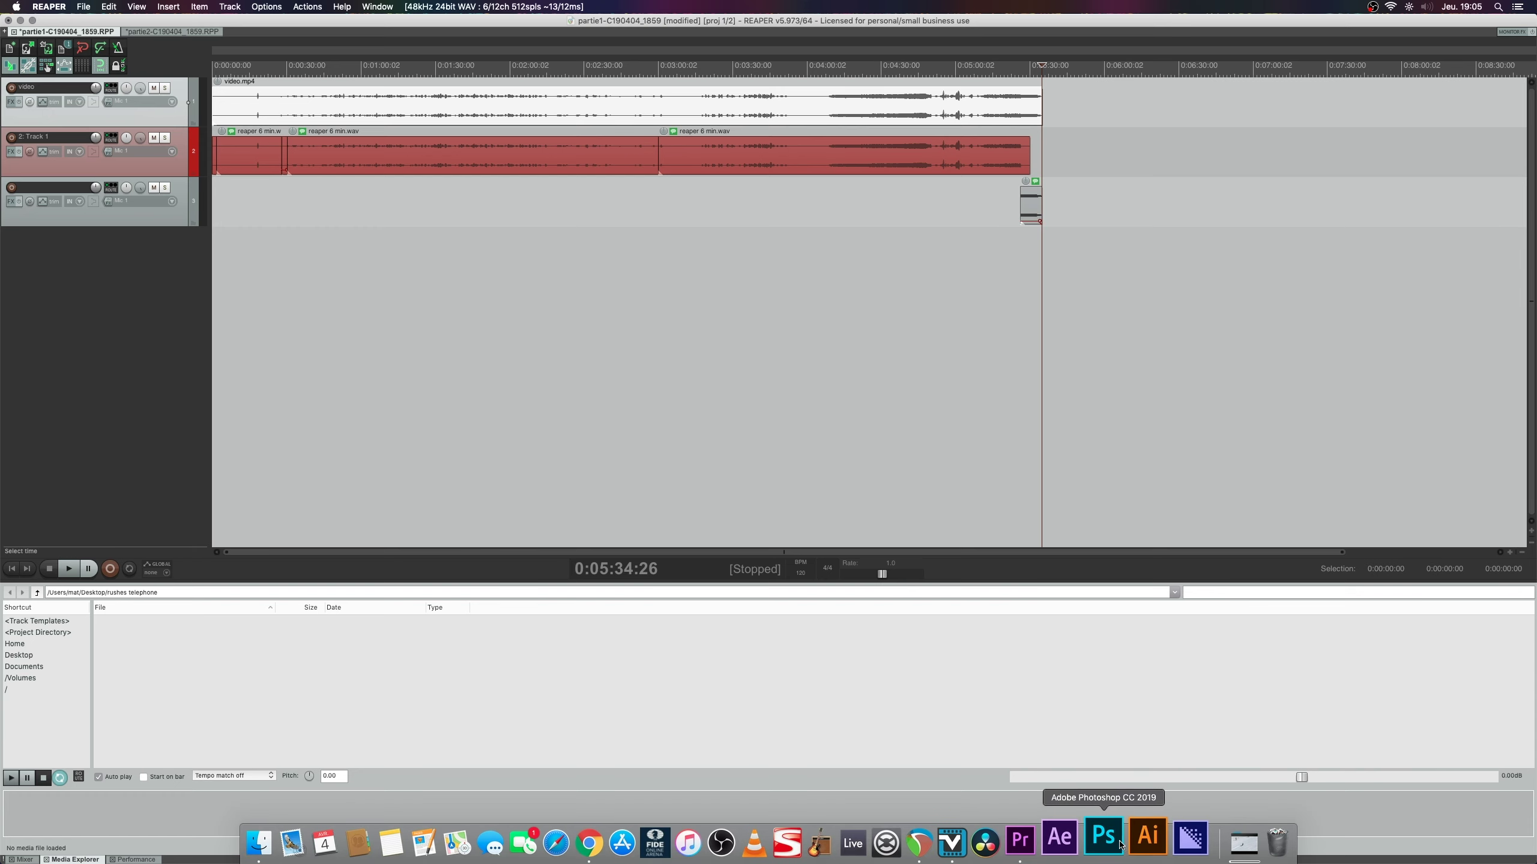
Compare the FINAL+REAPER sequence in Premiere Pro with the REAPER timeline, and deselect the inserted video item
left_click(1102, 847)
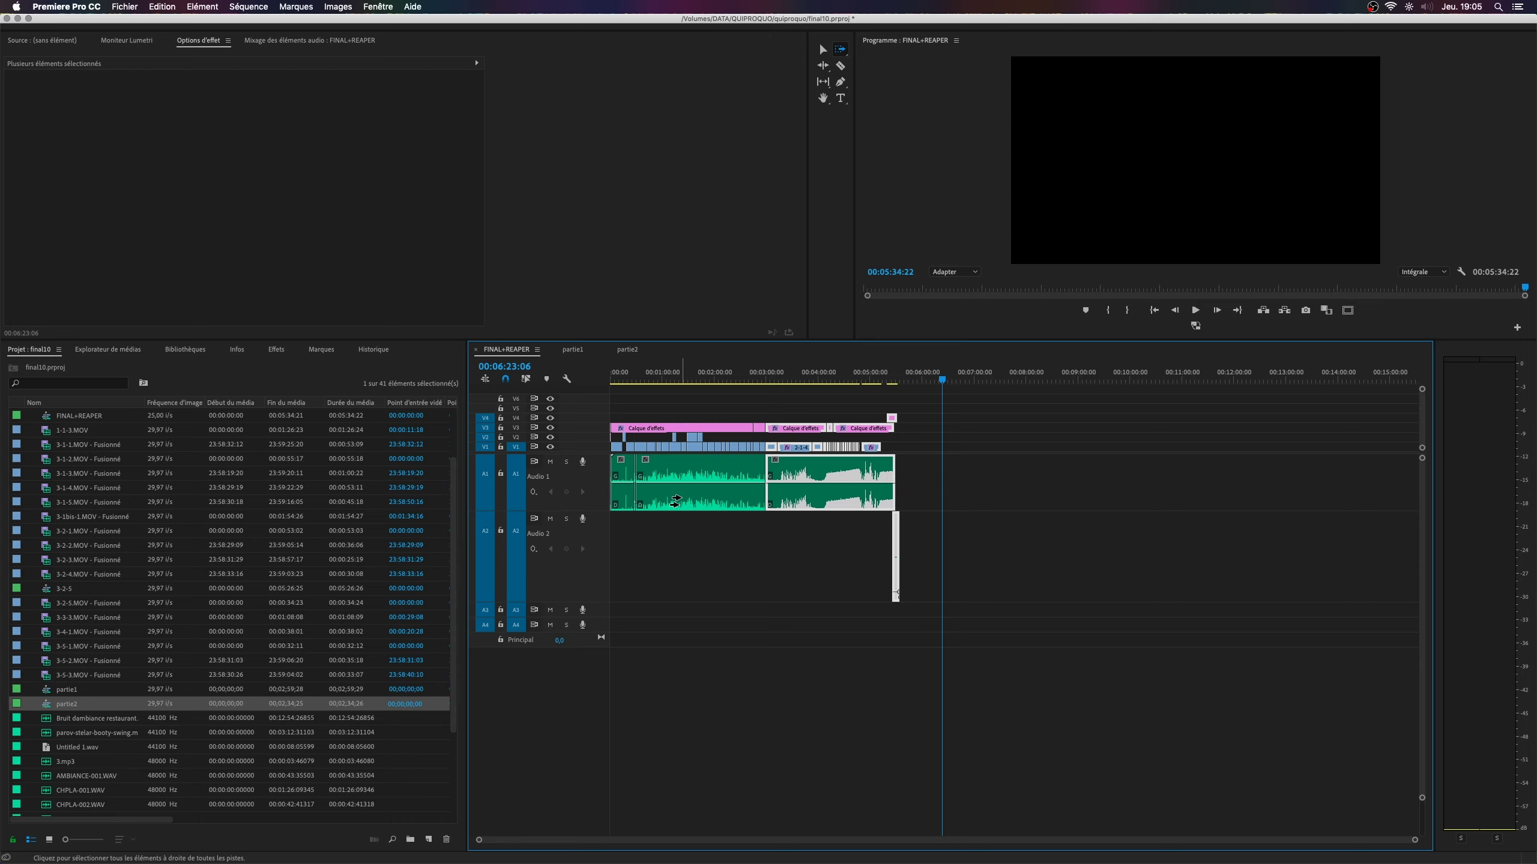
key("super+Tab")
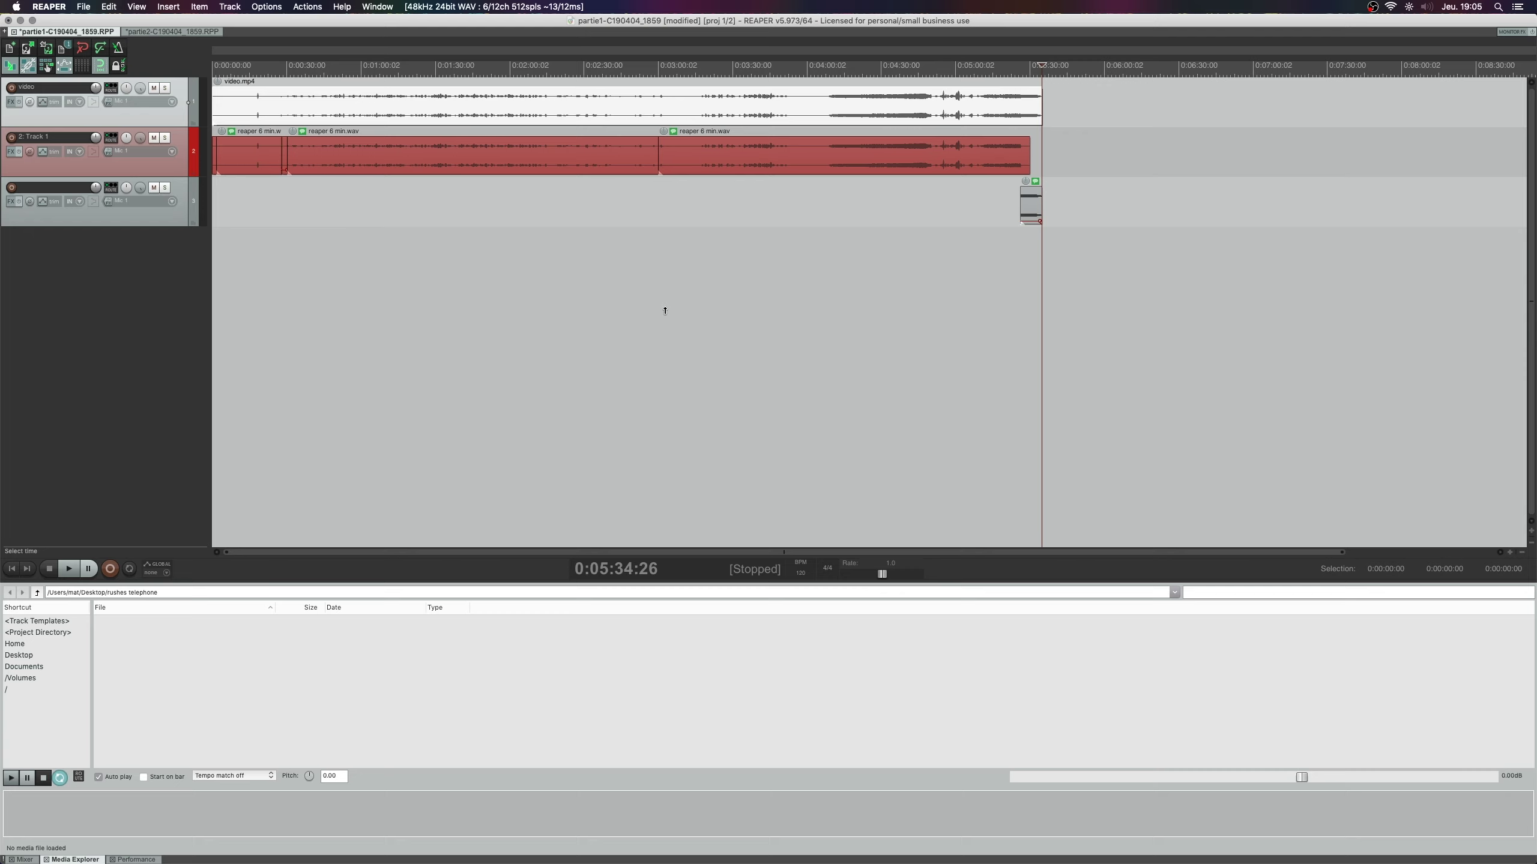
left_click(665, 310)
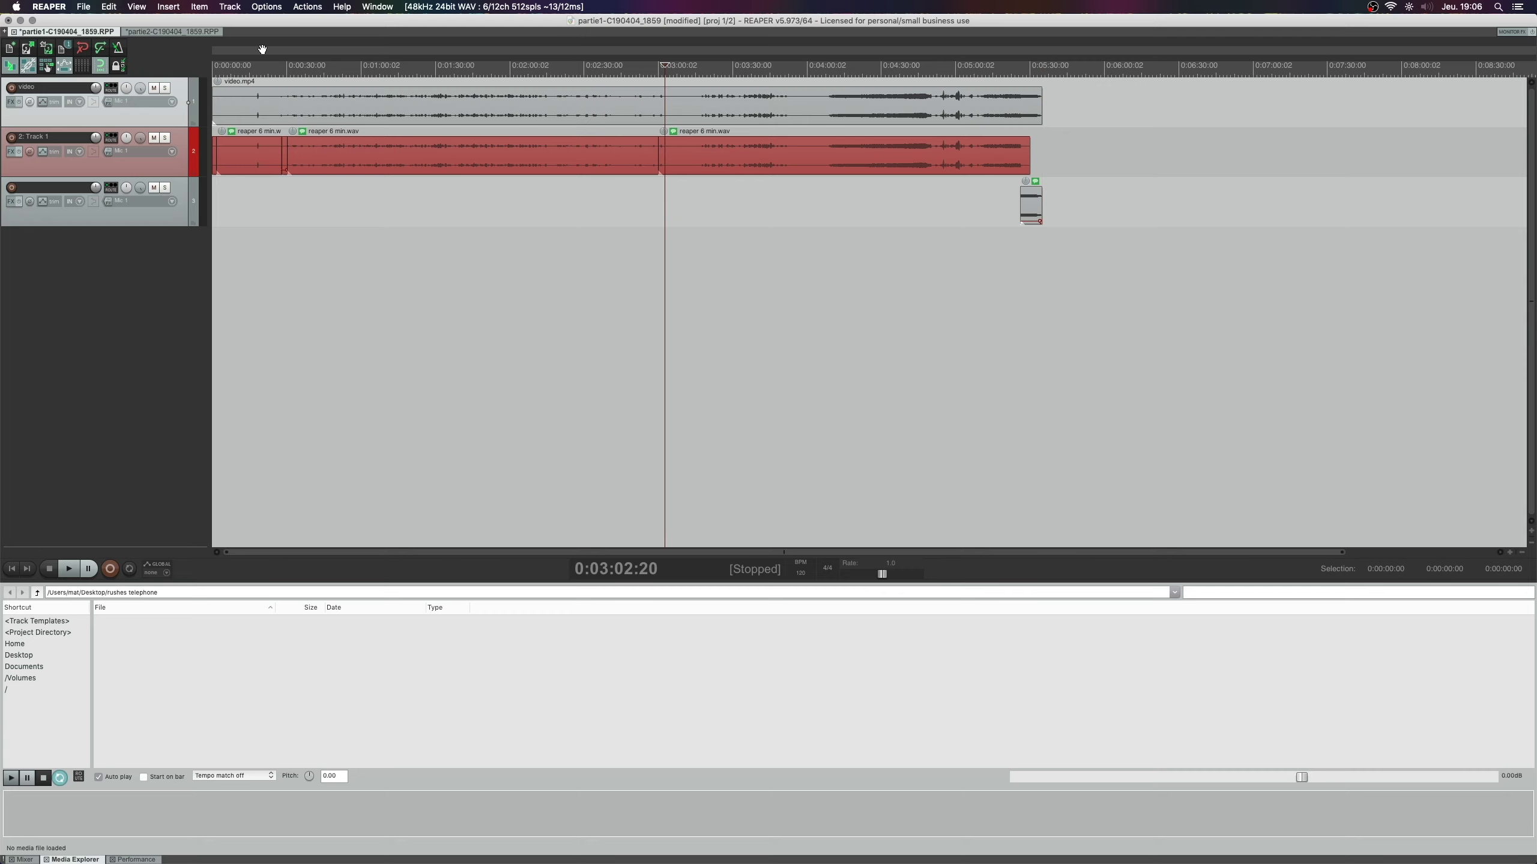